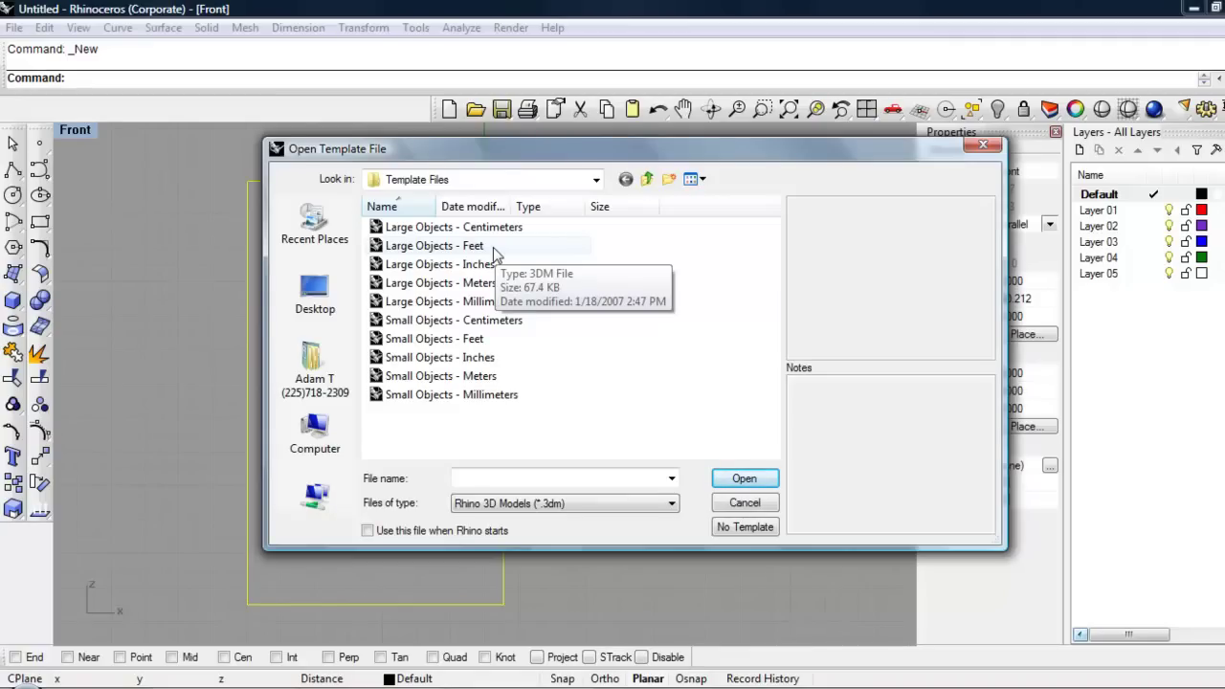
Create a new untitled model from the Large Objects - Feet template.
double_click(493, 247)
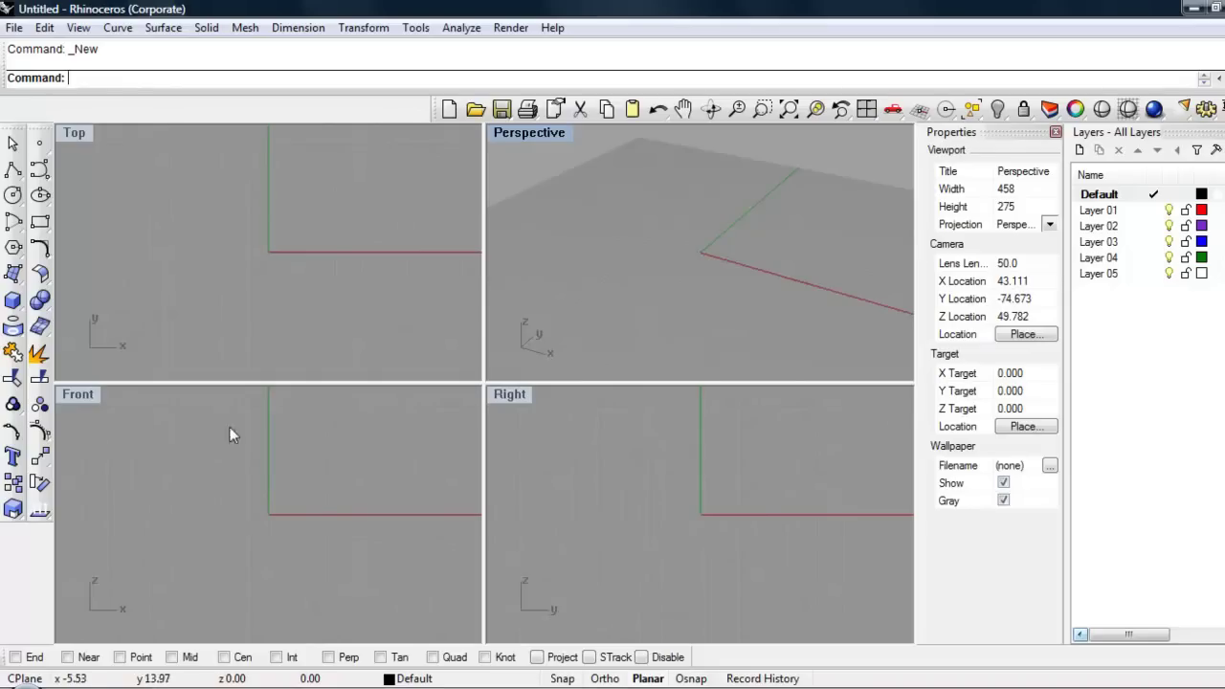
Orbit the Perspective view to a lower angle and make Front the active viewport.
right_click_drag(745, 262, 713, 192)
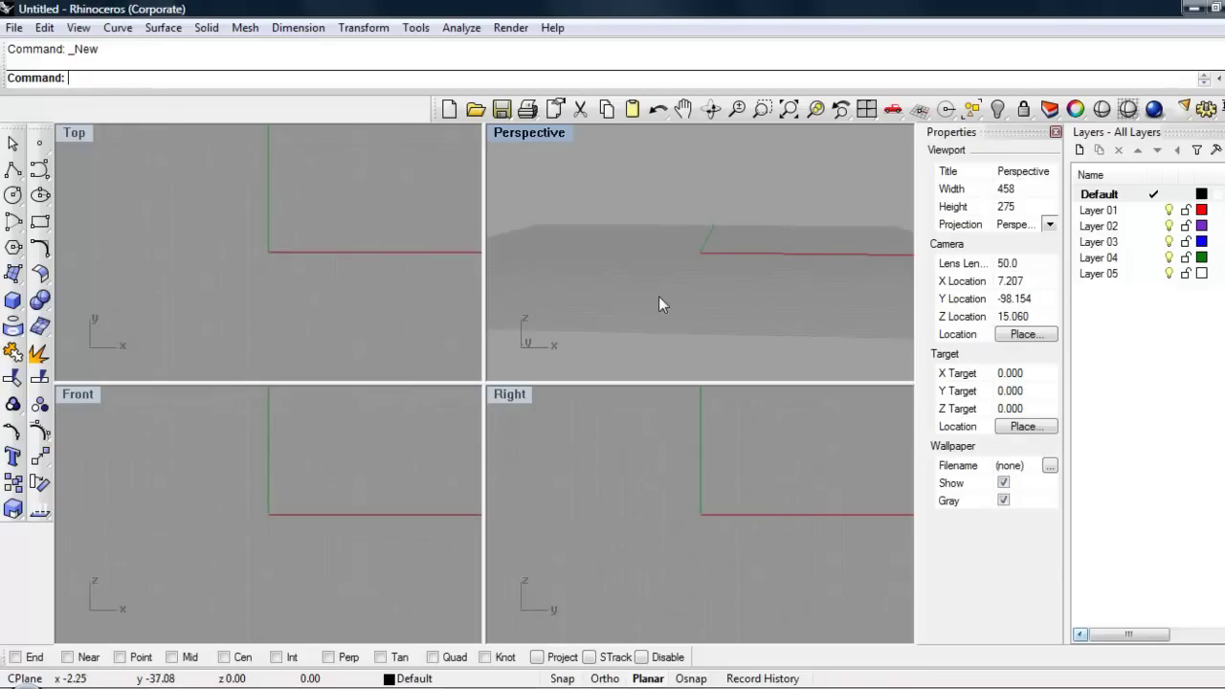
left_click(92, 397)
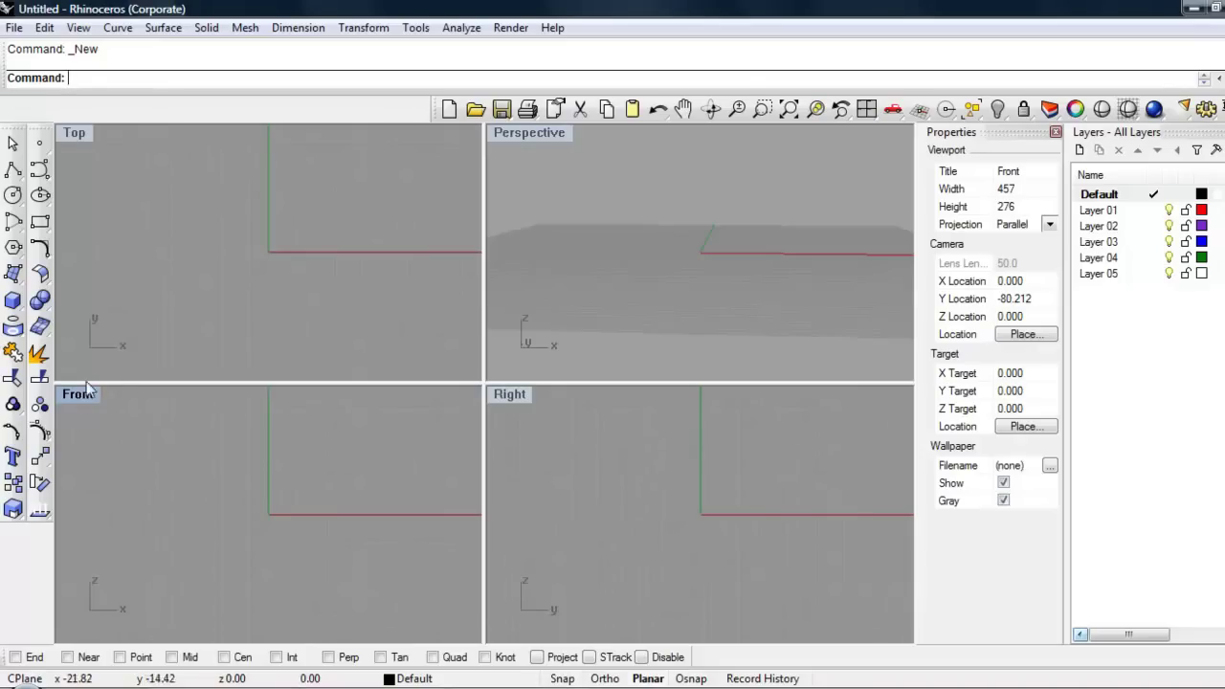
Maximize the Front viewport, toggling back once and ending maximized.
double_click(79, 395)
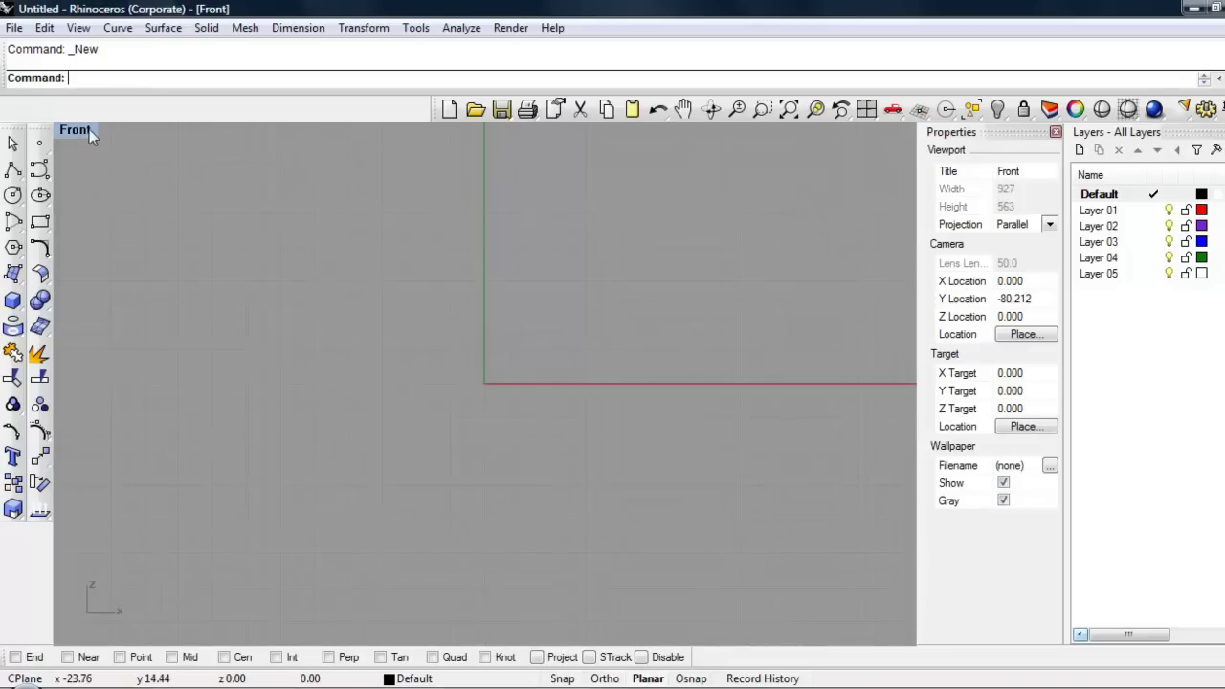
double_click(89, 129)
double_click(79, 395)
Draw a tall upright rectangle left of the origin as the outer window outline.
left_click(40, 225)
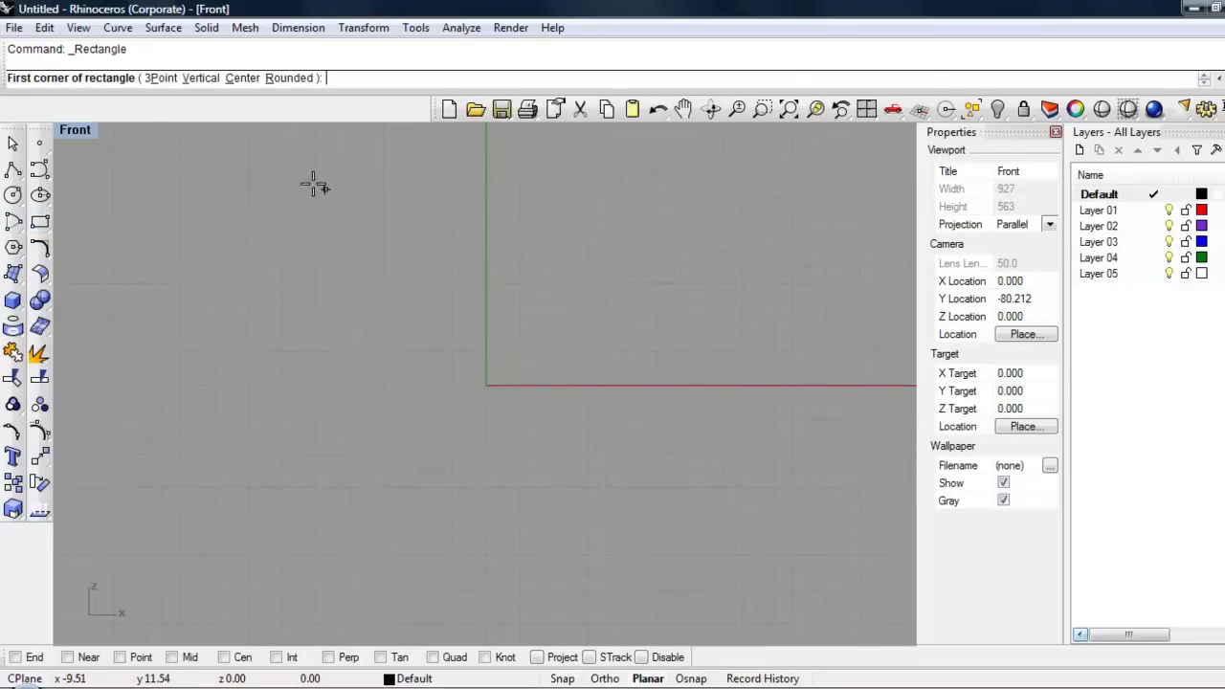
left_click(265, 166)
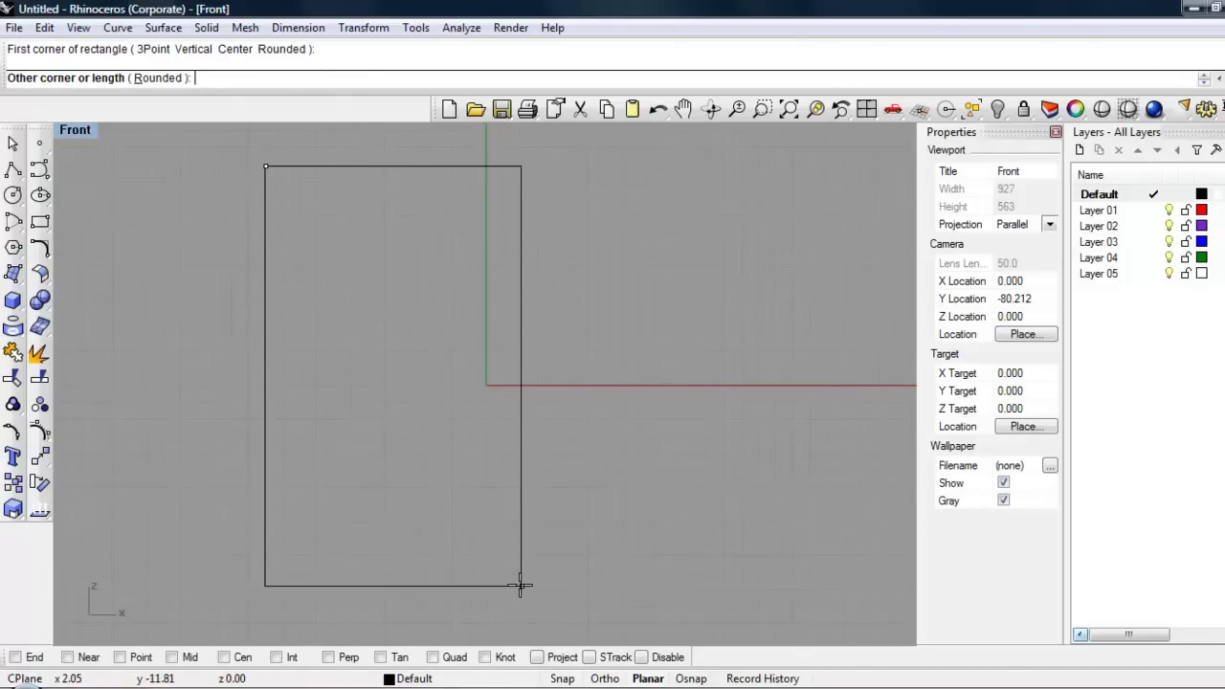
left_click(517, 587)
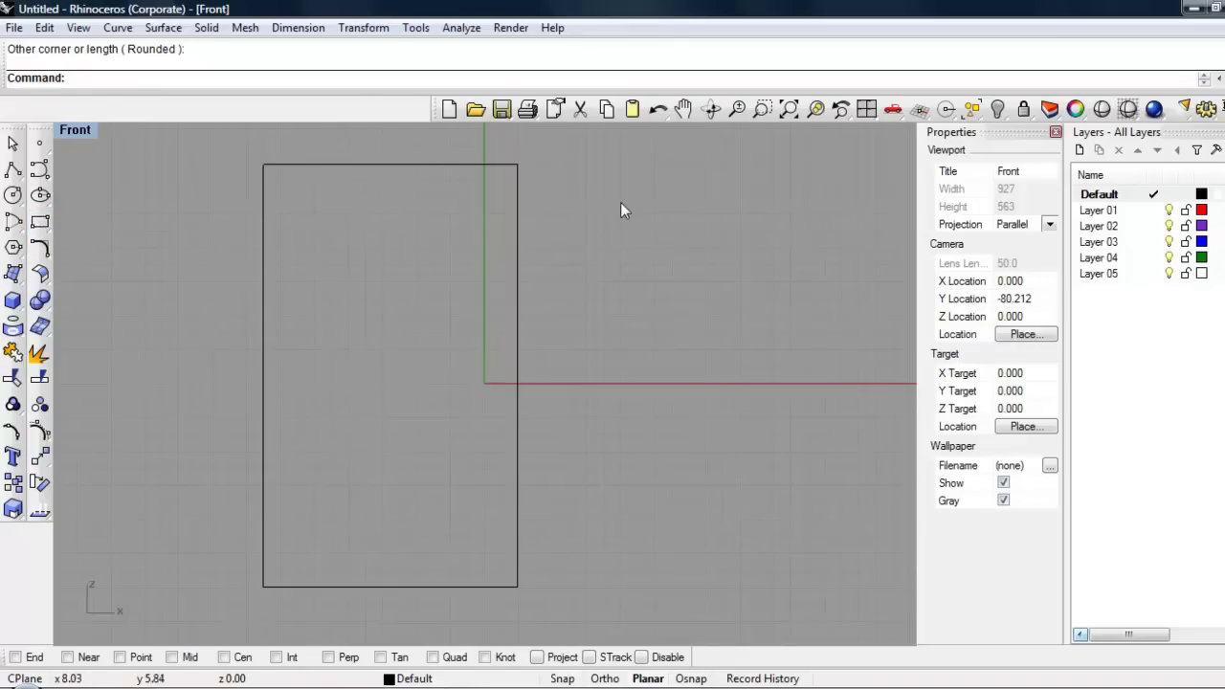
Draw a smaller pane rectangle in the outline's upper-left and select it.
left_click(39, 222)
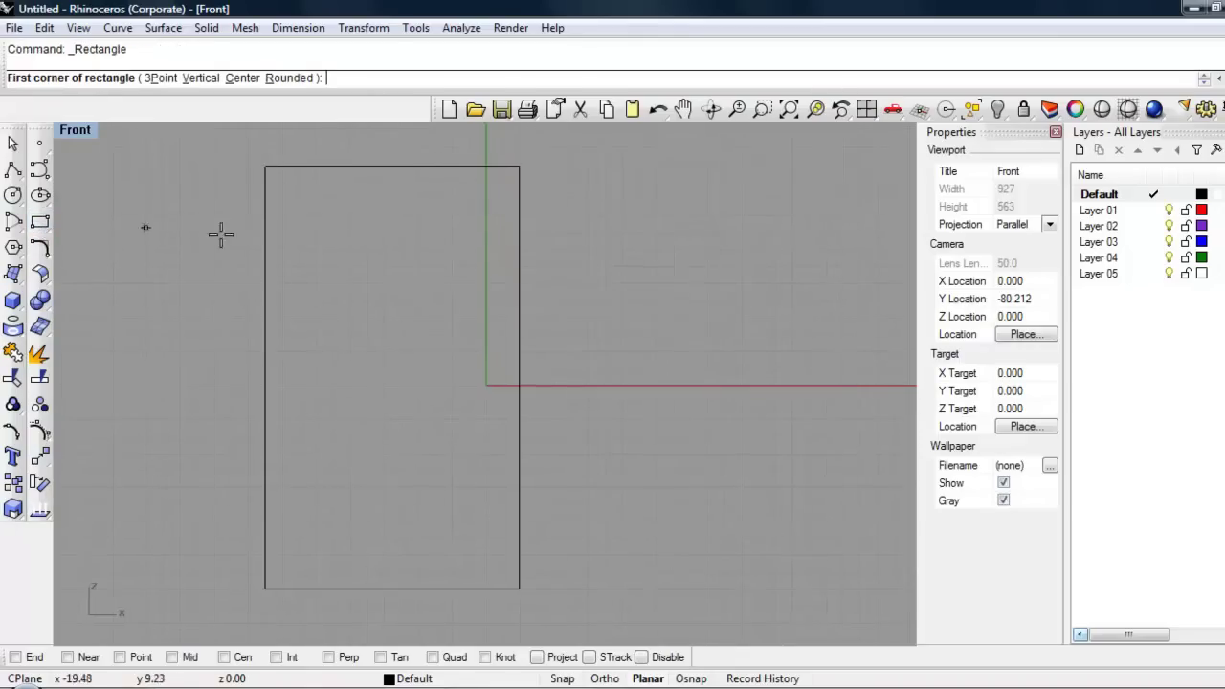
left_click(283, 181)
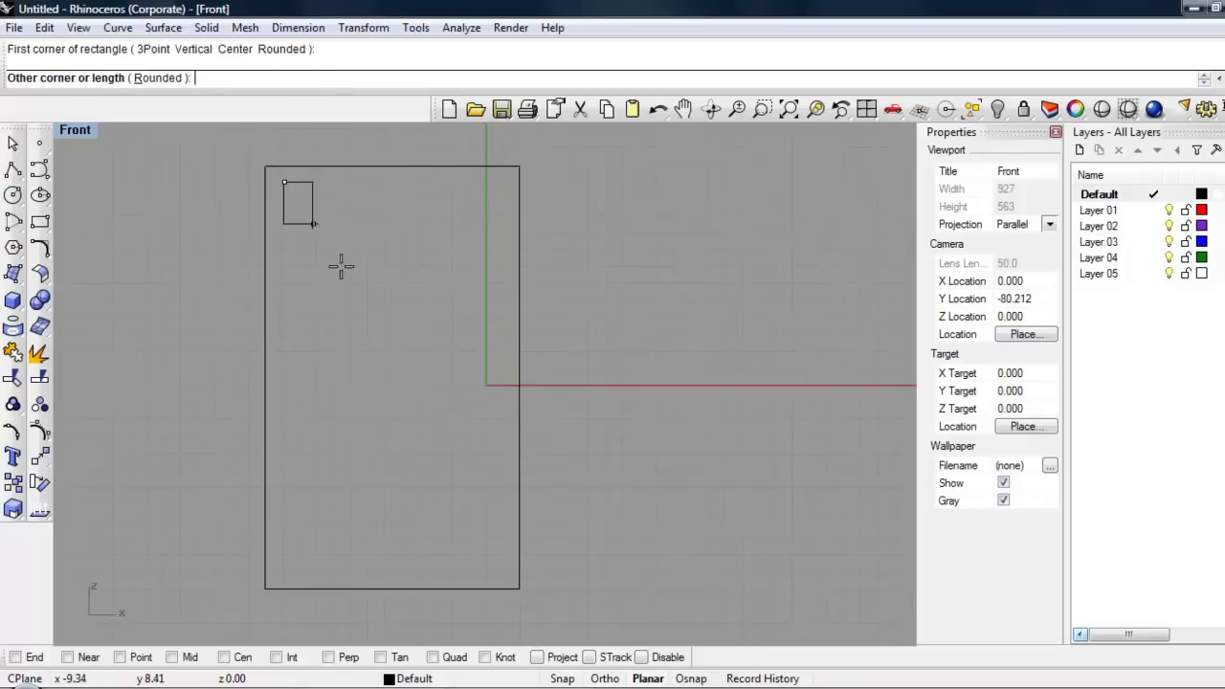
left_click(381, 363)
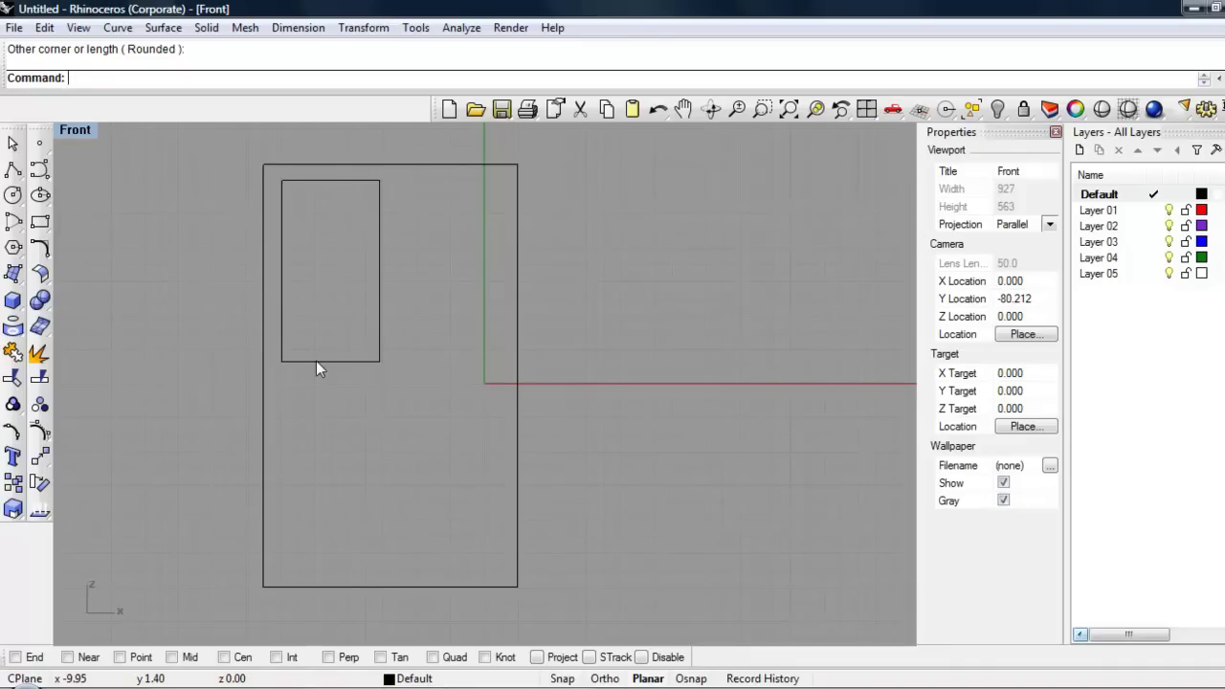
left_click(337, 362)
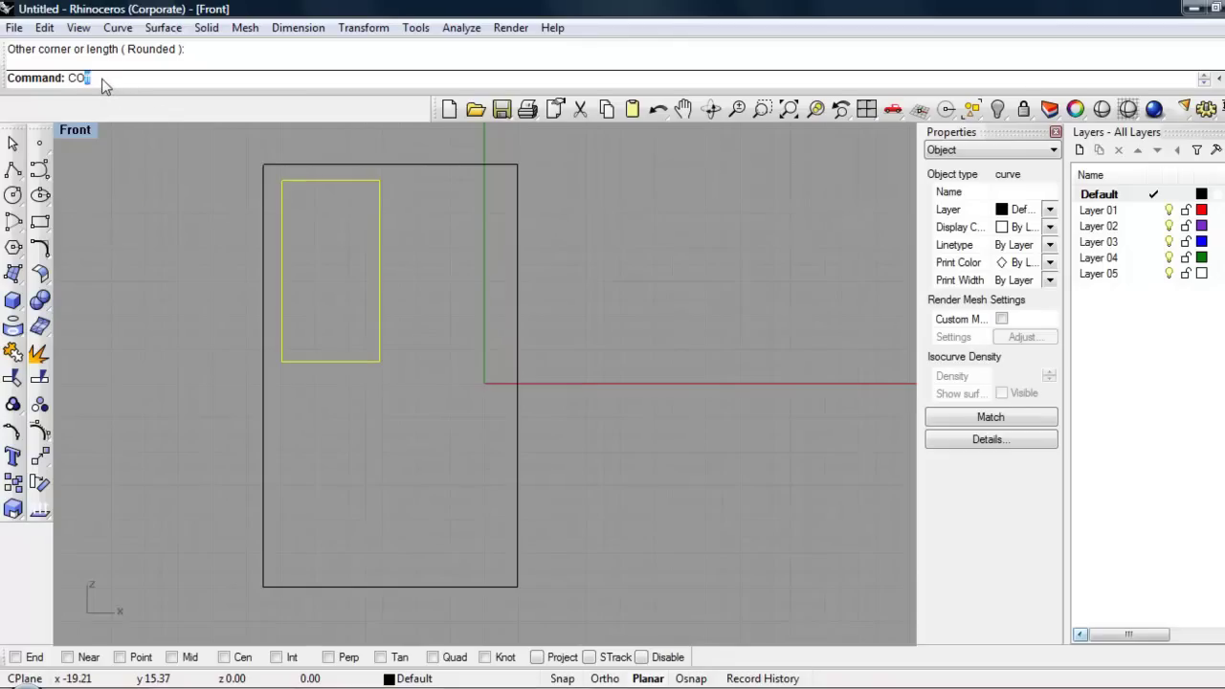
Copy the pane rectangle into the lower-left, upper-right and lower-right quadrants of the outline.
type("opy")
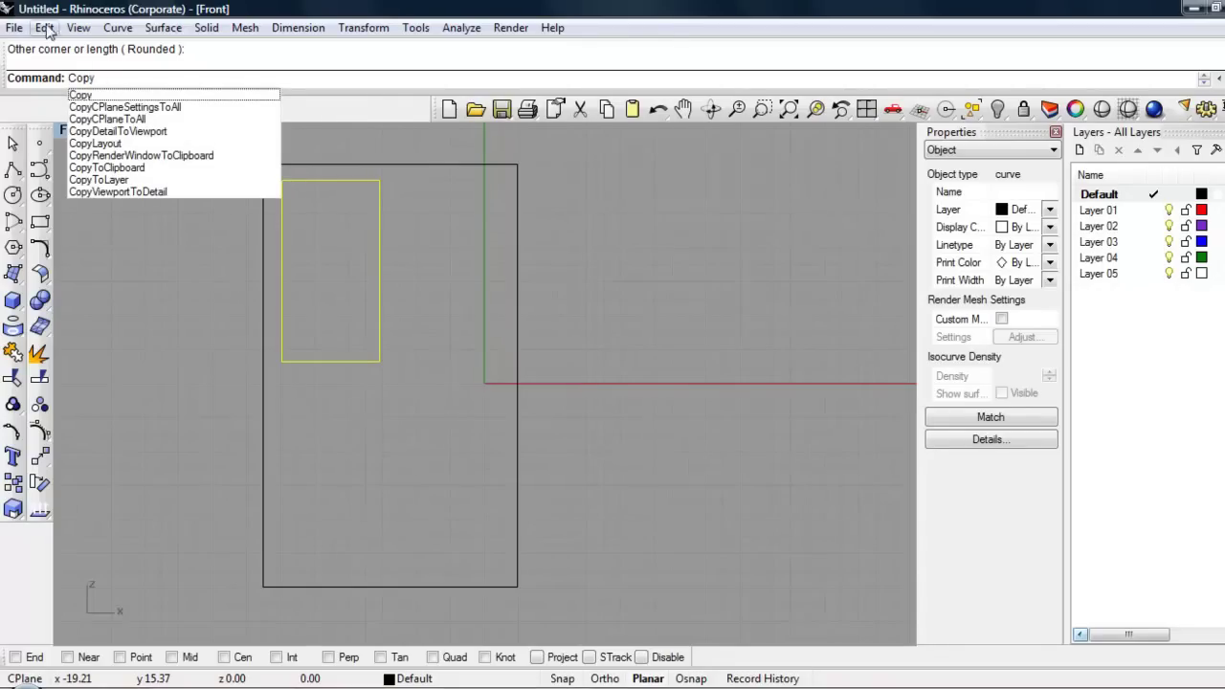
left_click(91, 95)
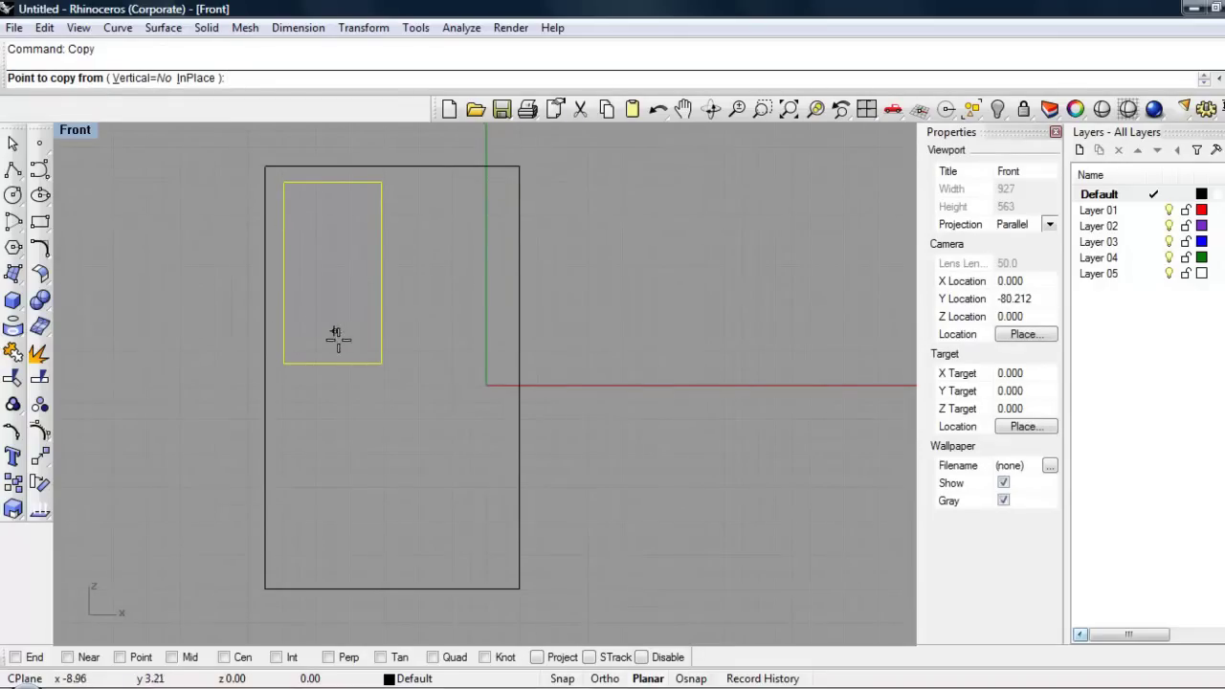
left_click(326, 263)
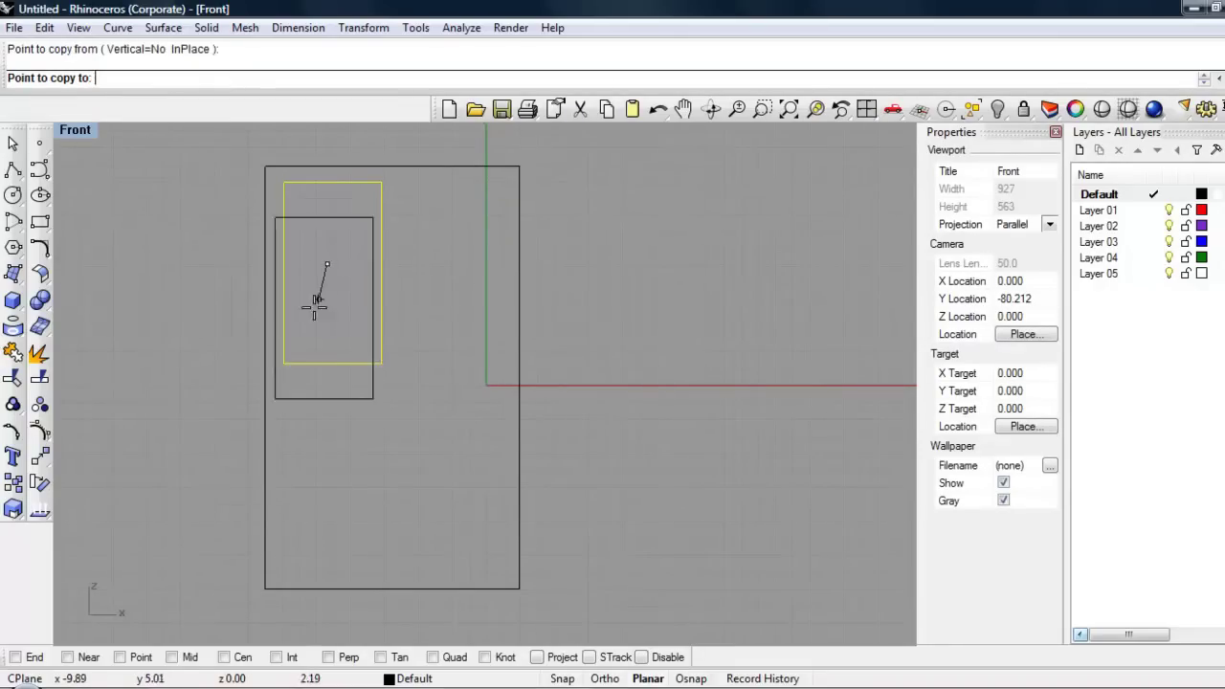
left_click(326, 467)
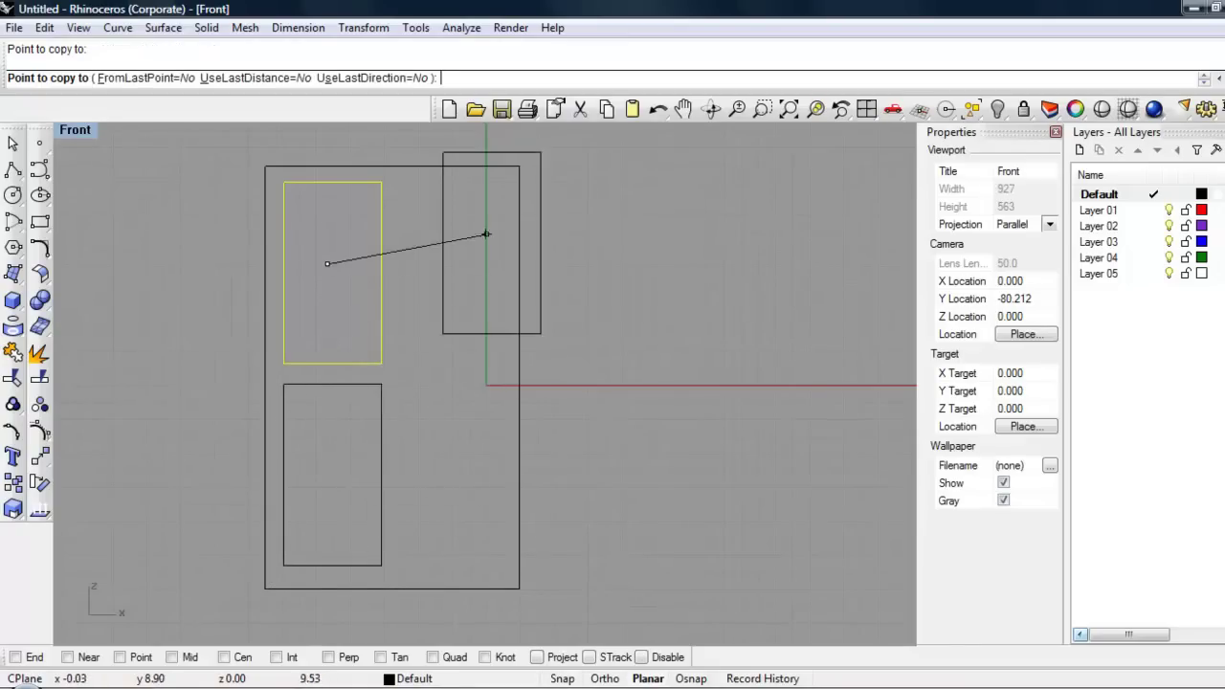
left_click(444, 264)
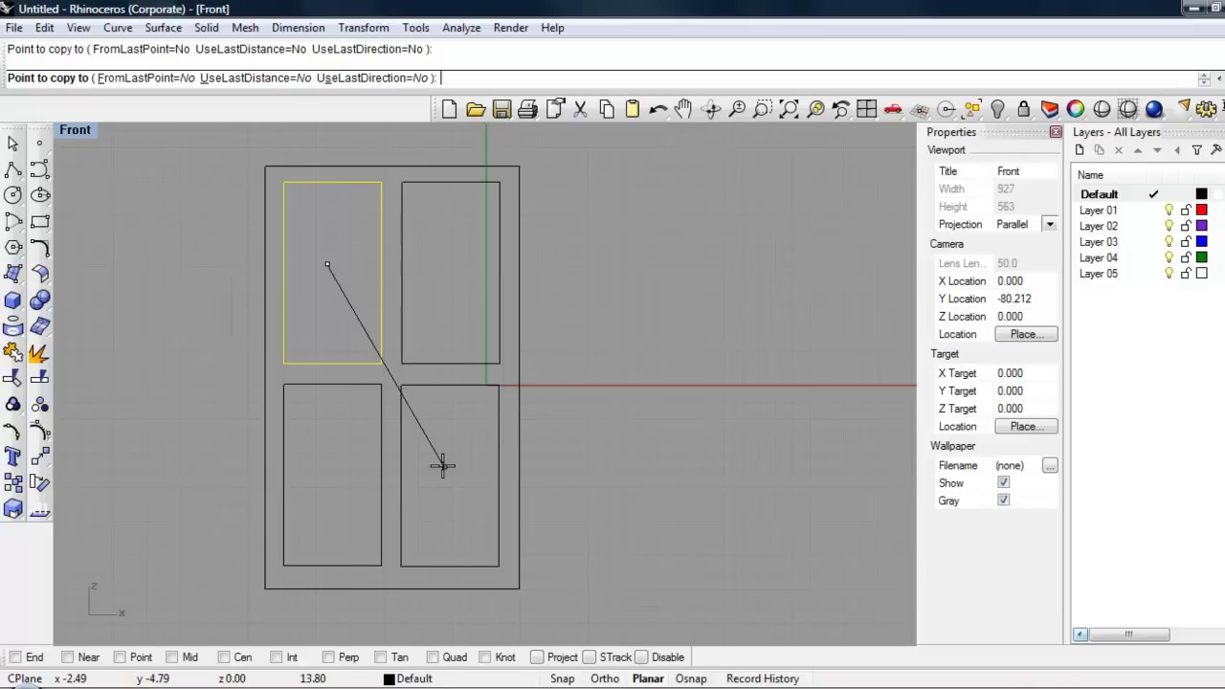
key("Escape")
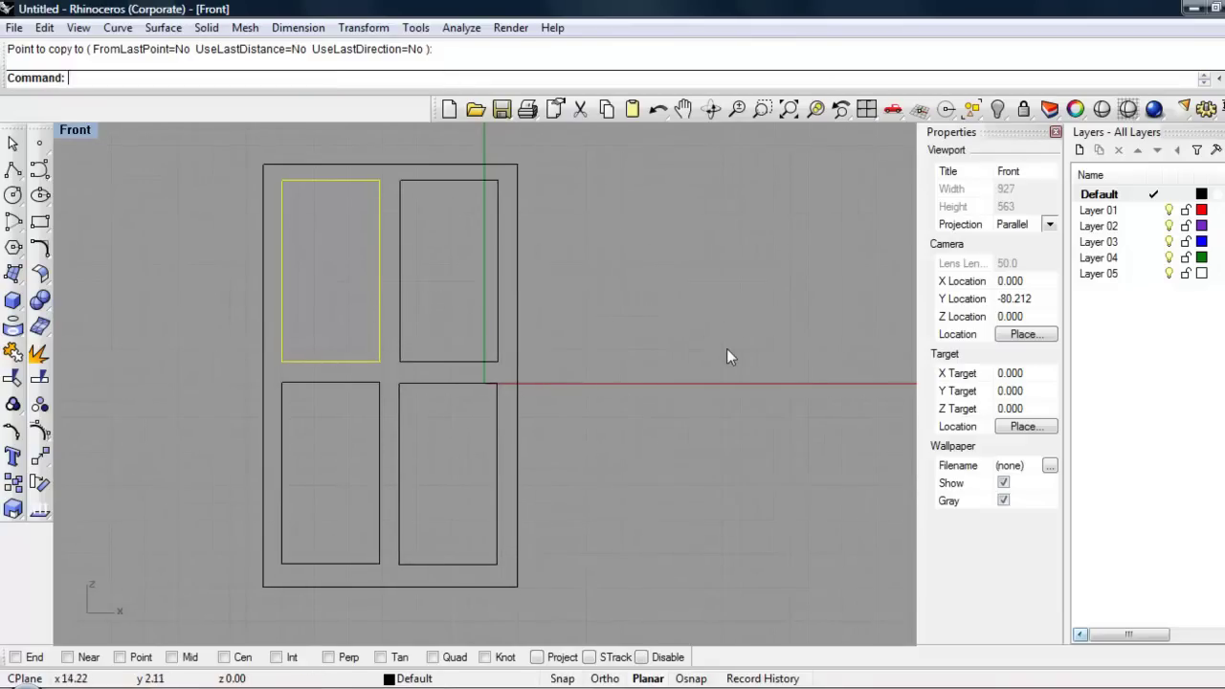
key("Escape")
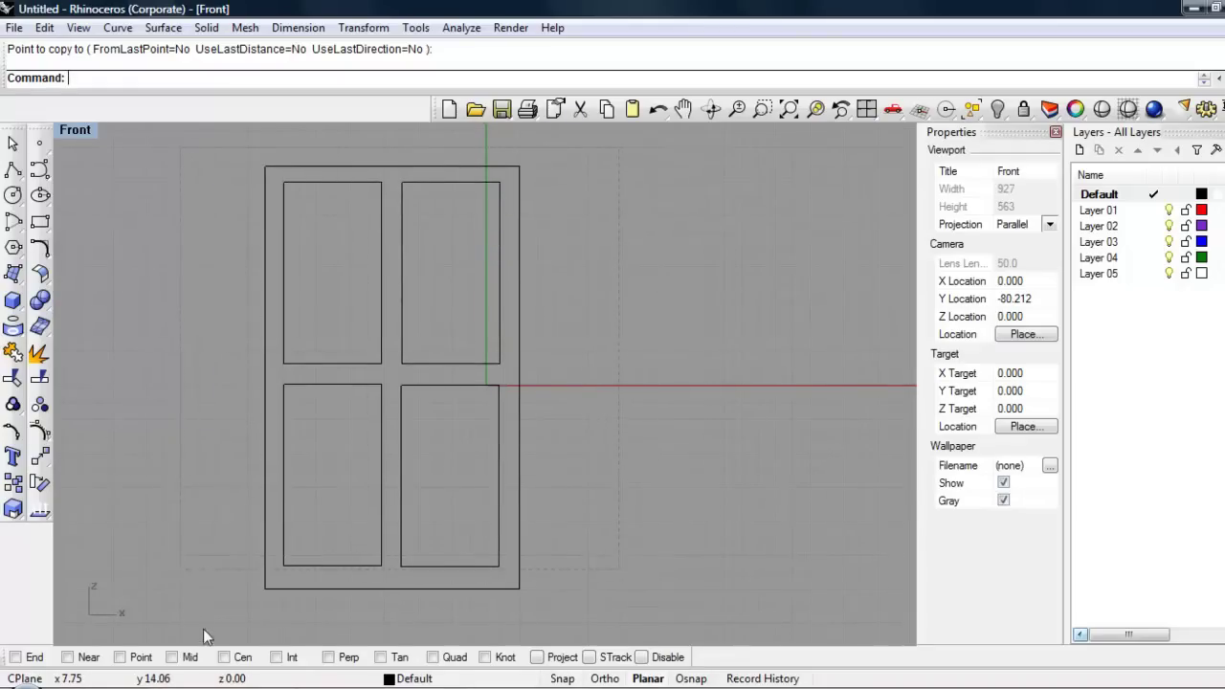
Run PlanarSrf on all five curves to make a surface with four pane openings.
key("ctrl+a")
type("PlanarS")
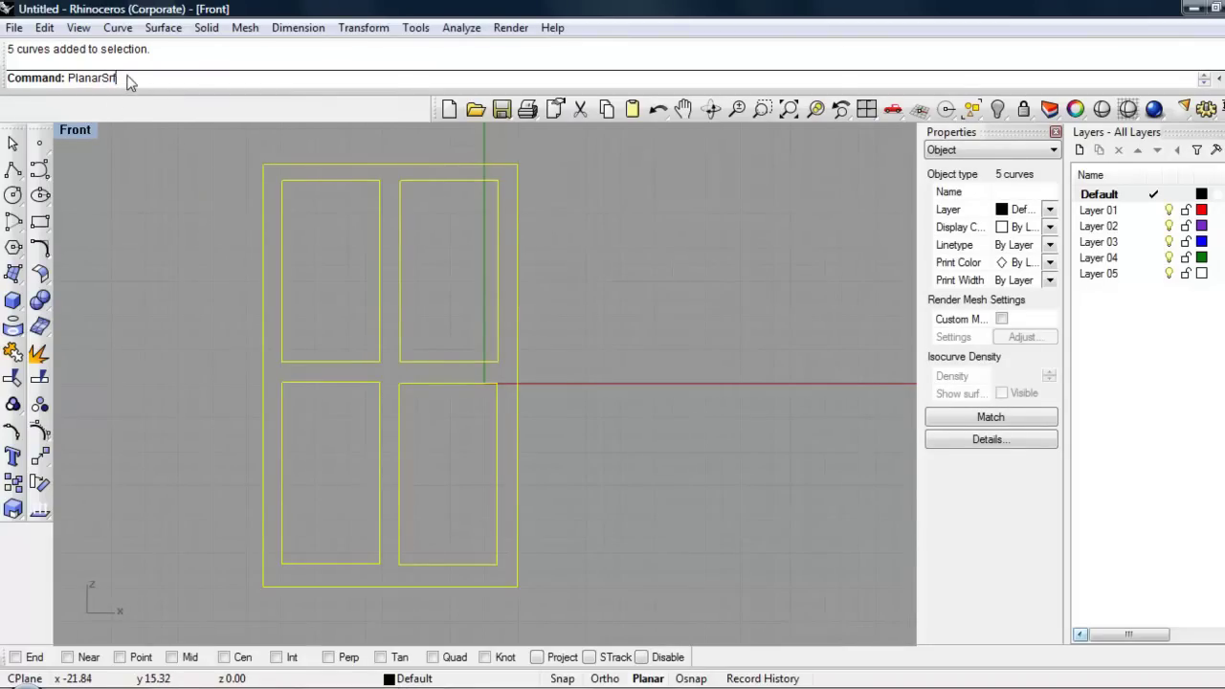
key("Return")
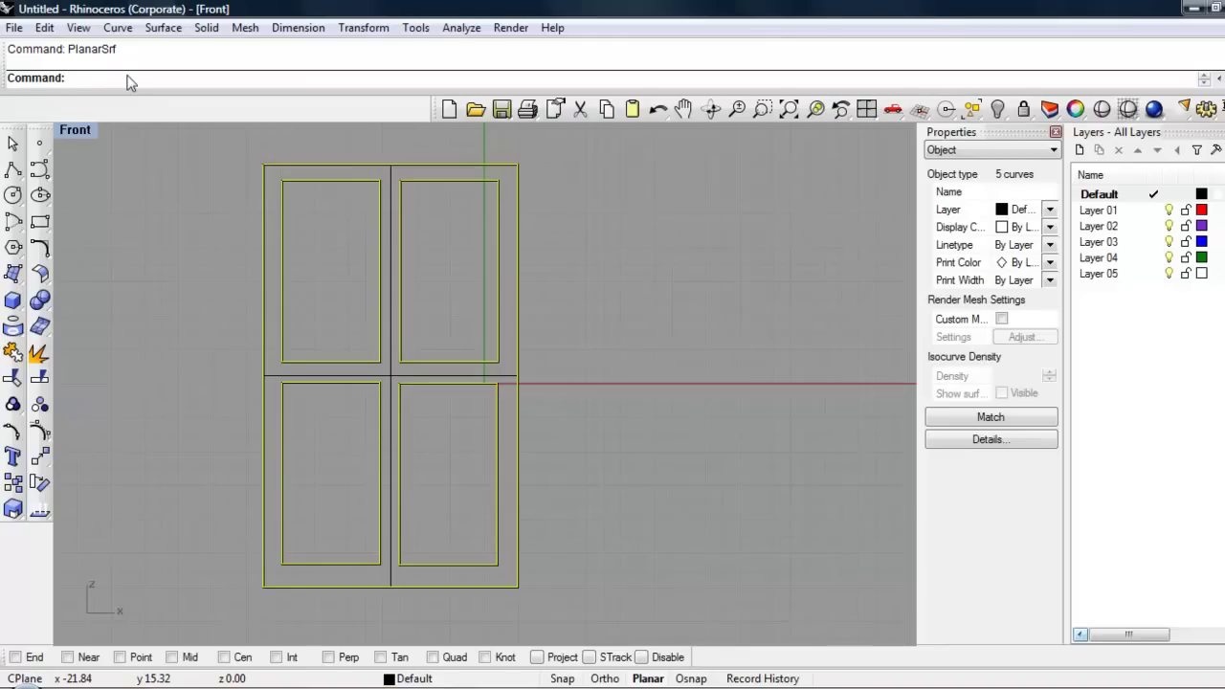
left_click(585, 361)
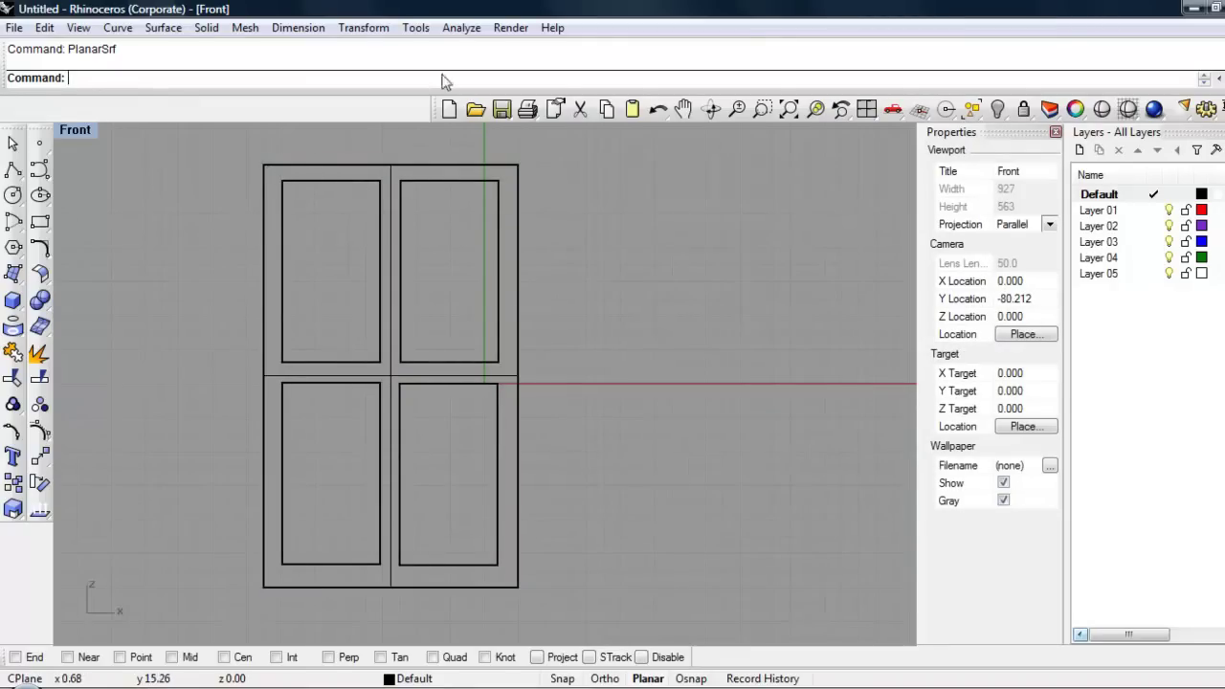
Return to four views, set Perspective to Shaded, and orbit to see the frame from the side.
double_click(73, 131)
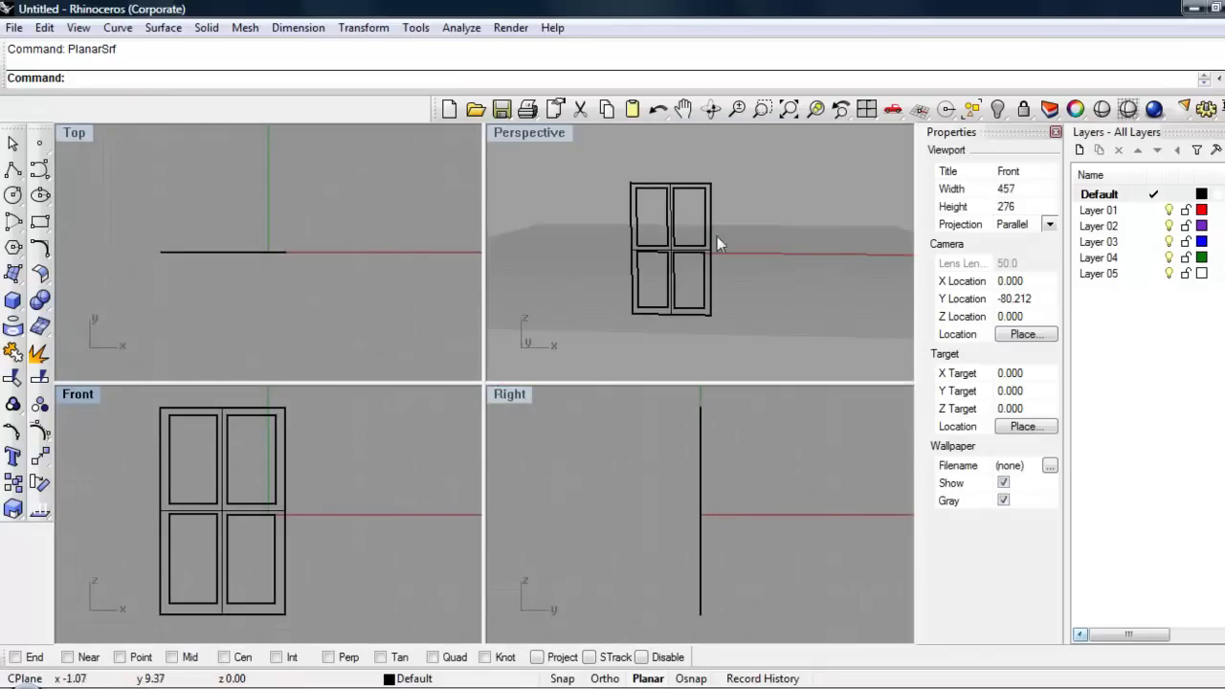
right_click_drag(807, 249, 771, 247)
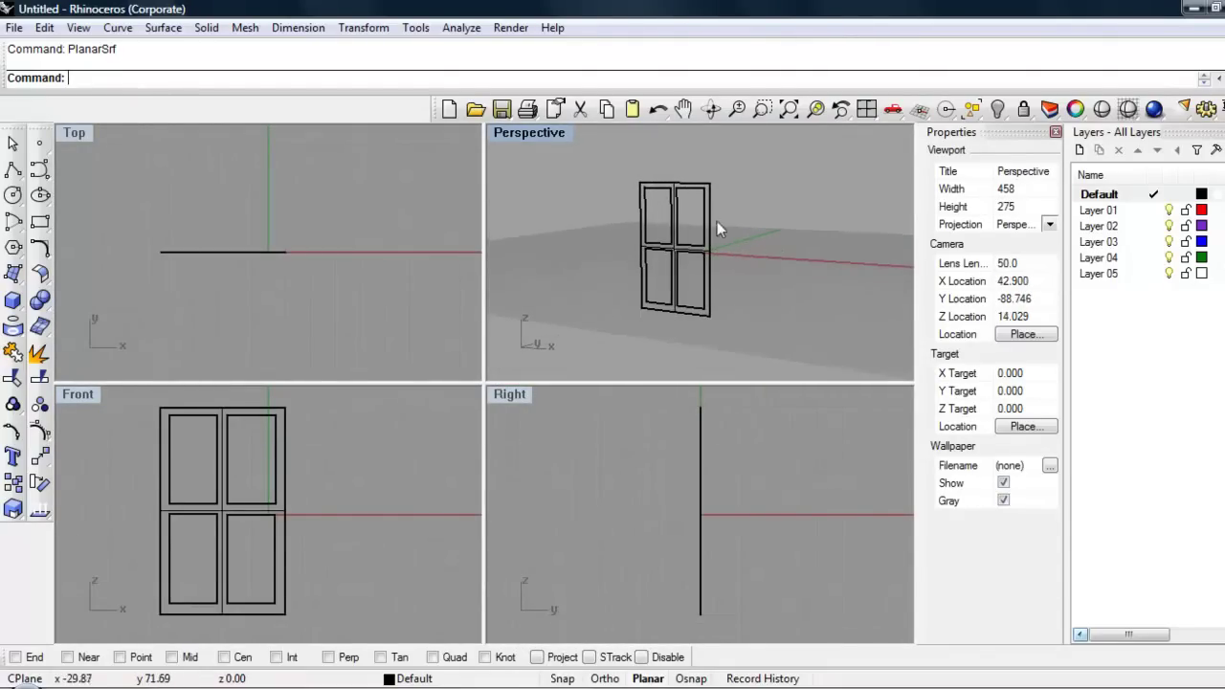
left_click(1127, 111)
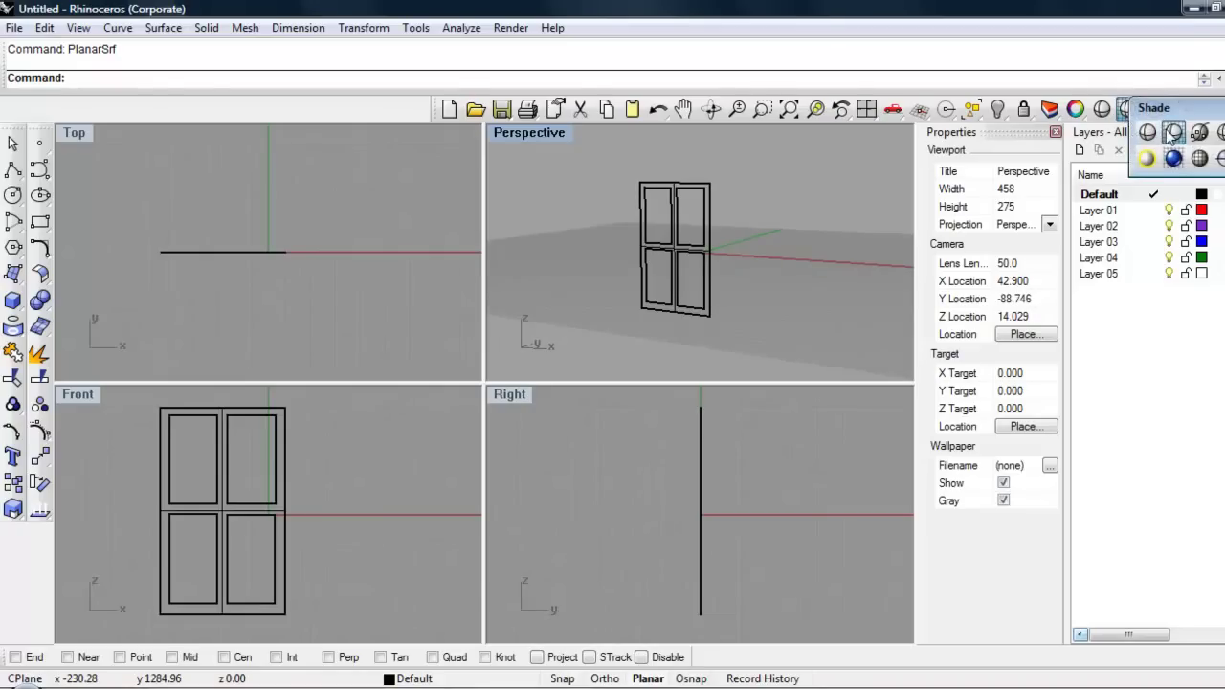
left_click(1174, 133)
left_click(1130, 110)
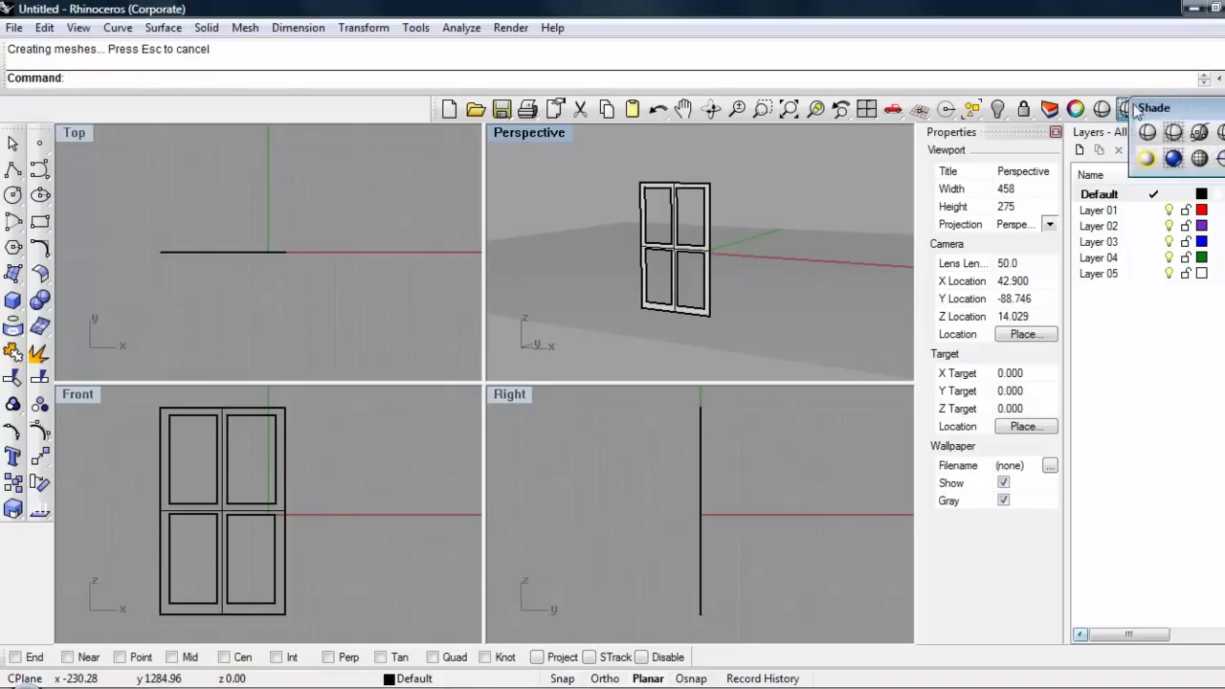
left_click(1175, 134)
scroll(667, 247, "up", 3)
middle_click(667, 247)
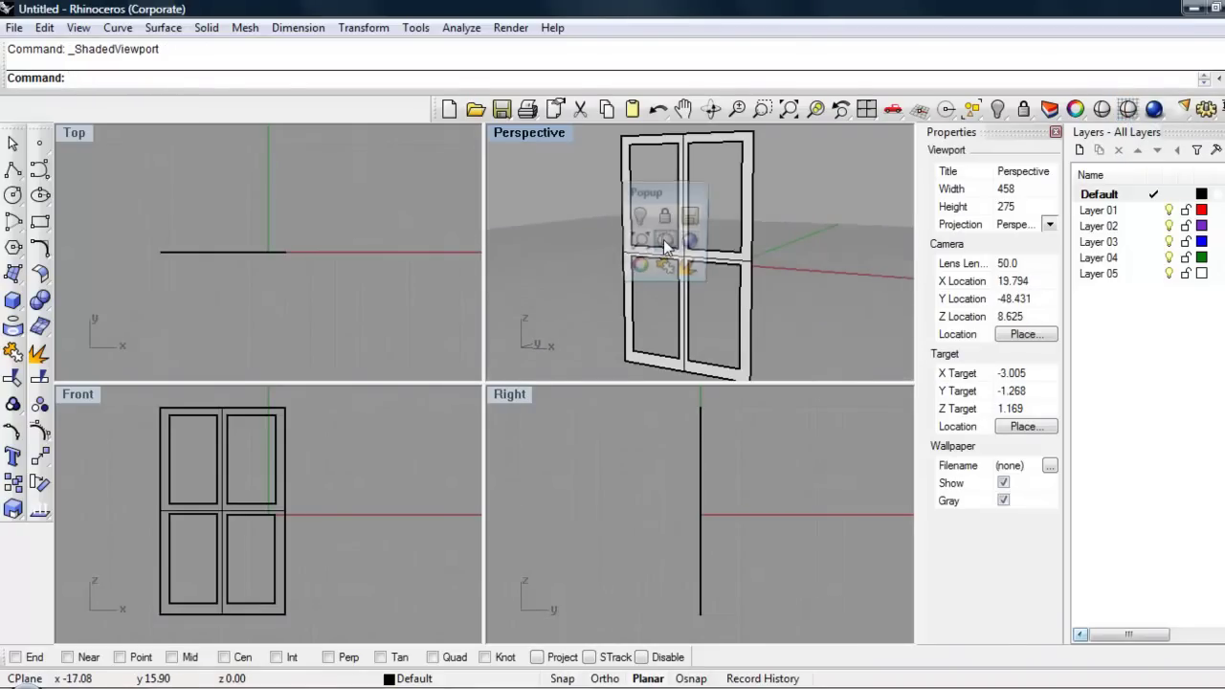
right_click_drag(785, 254, 651, 257)
Select the frame surface and all its curves with a crossing box in the Top view.
left_click(262, 208)
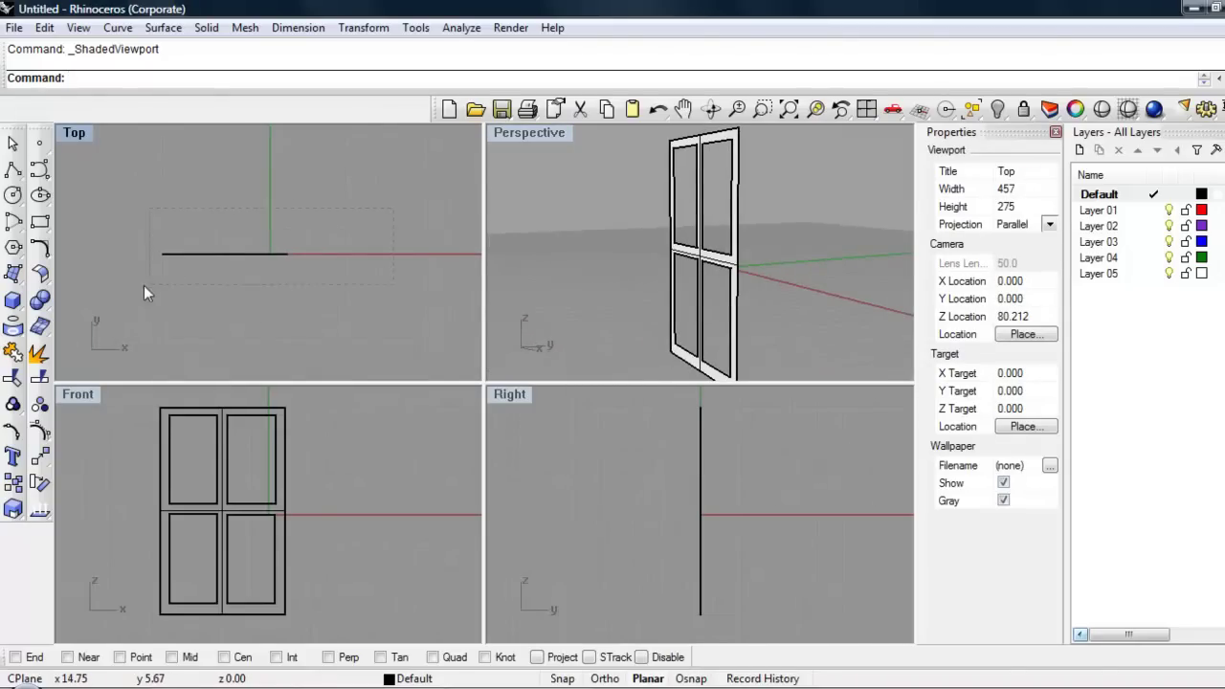
left_click_drag(308, 208, 268, 191)
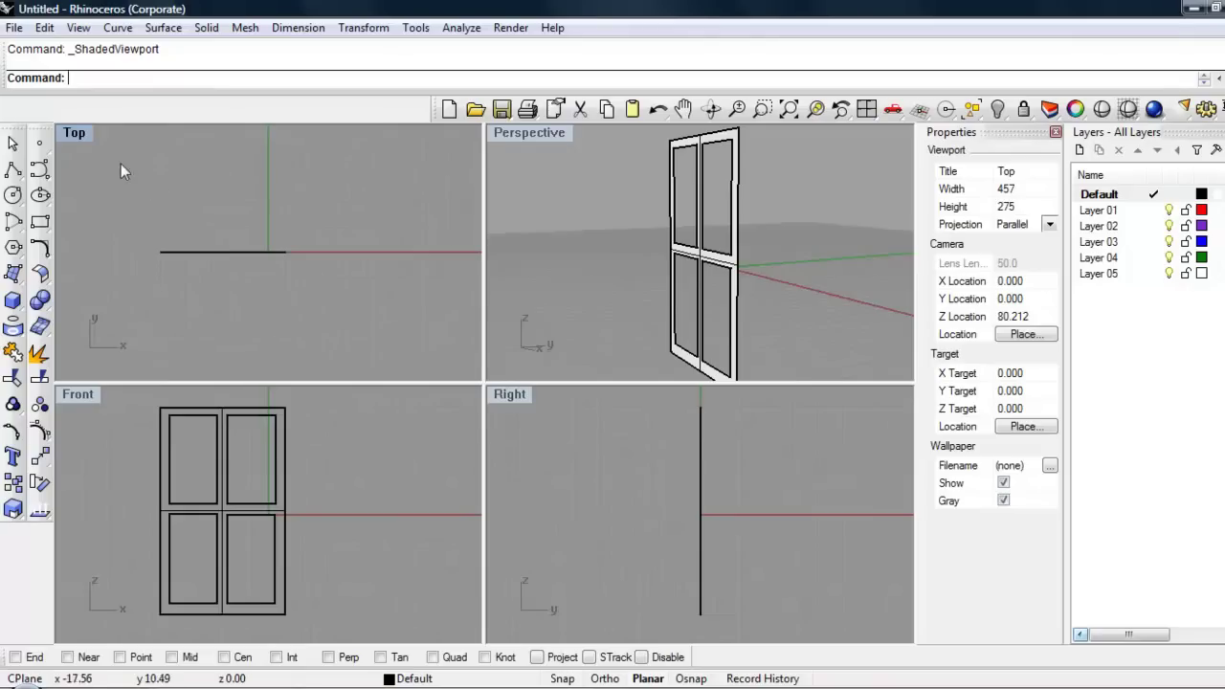
left_click_drag(381, 211, 273, 254)
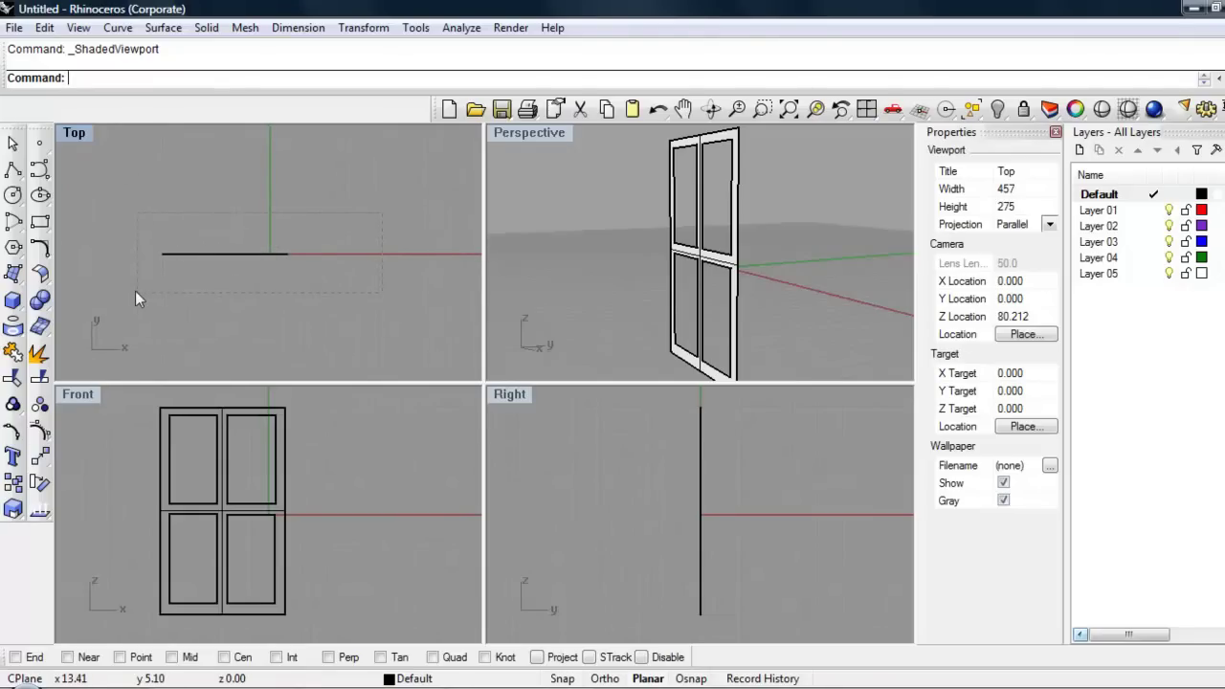
left_click_drag(135, 291, 135, 291)
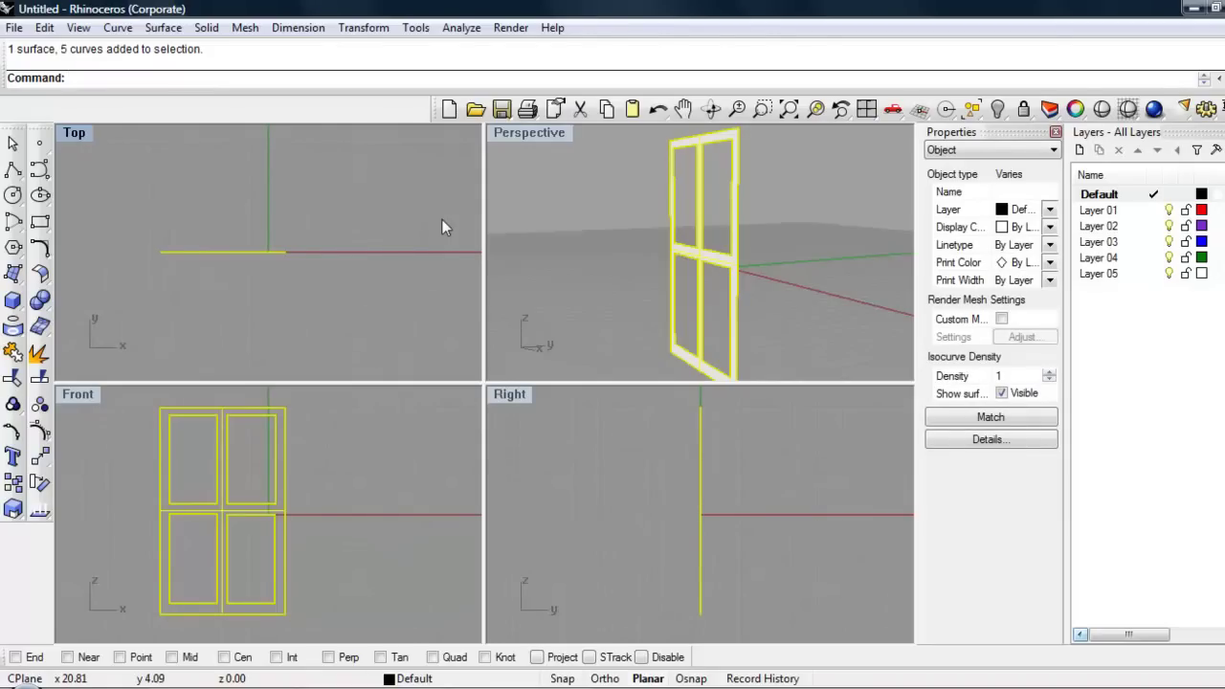
Extrude the selection with Cap=Yes into a solid frame with depth.
type("Ext")
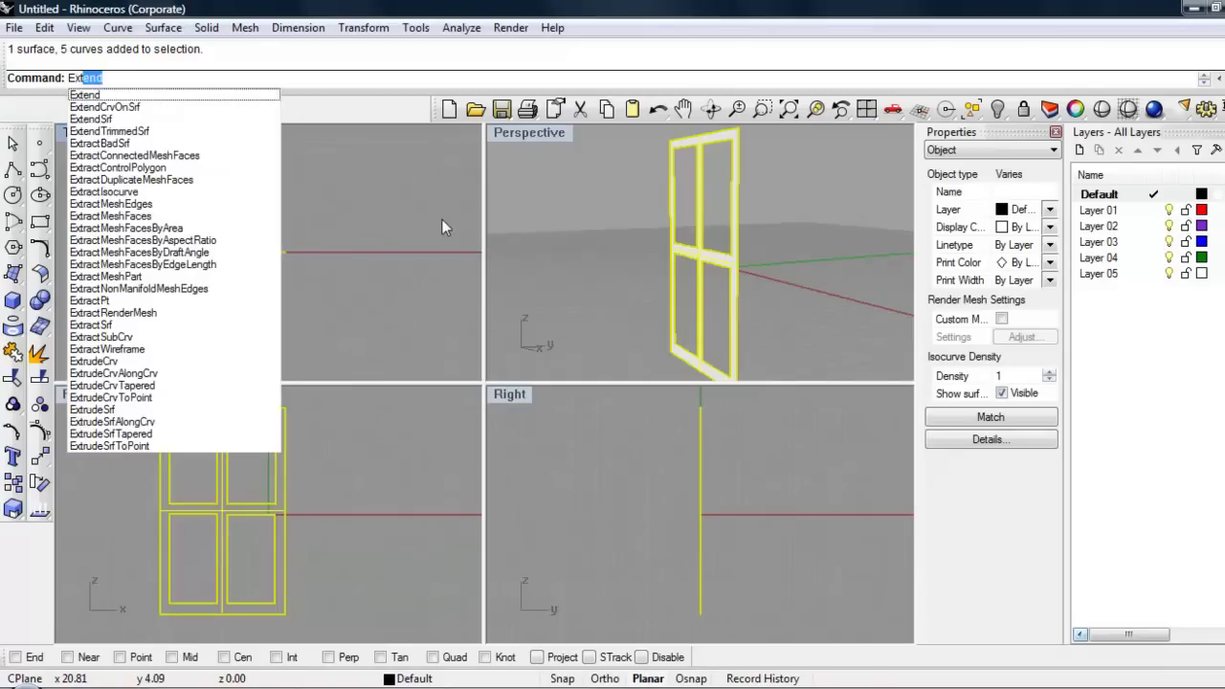
type("ru")
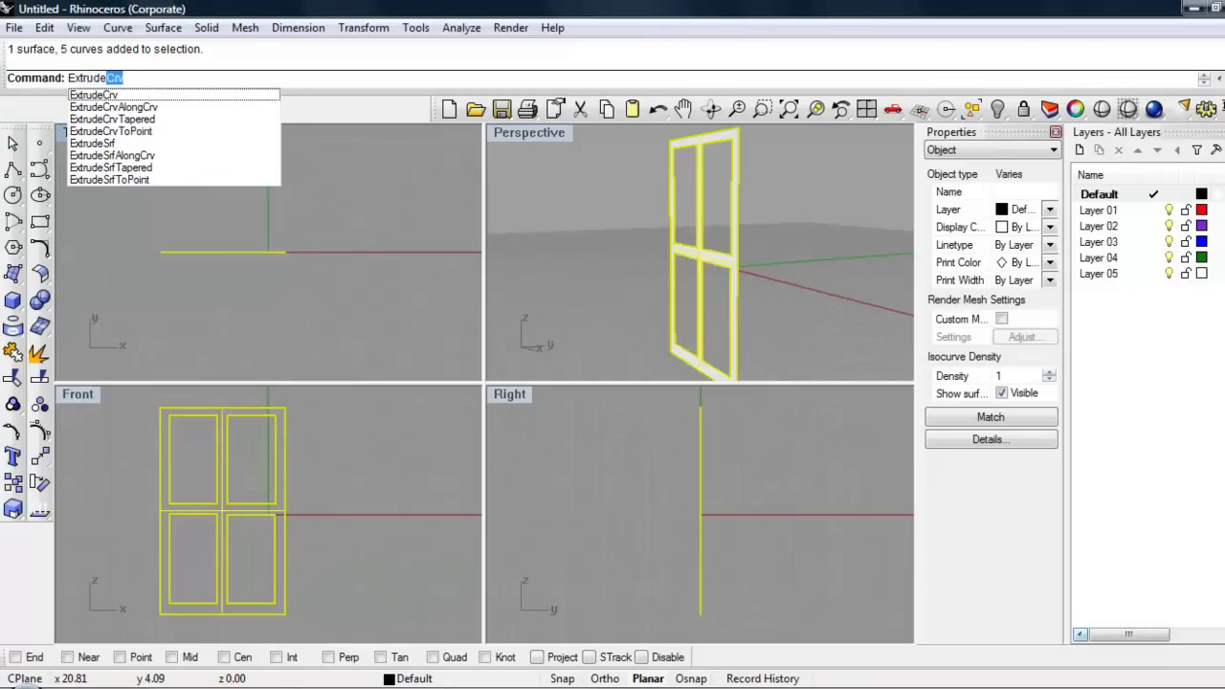
type("de")
key("Return")
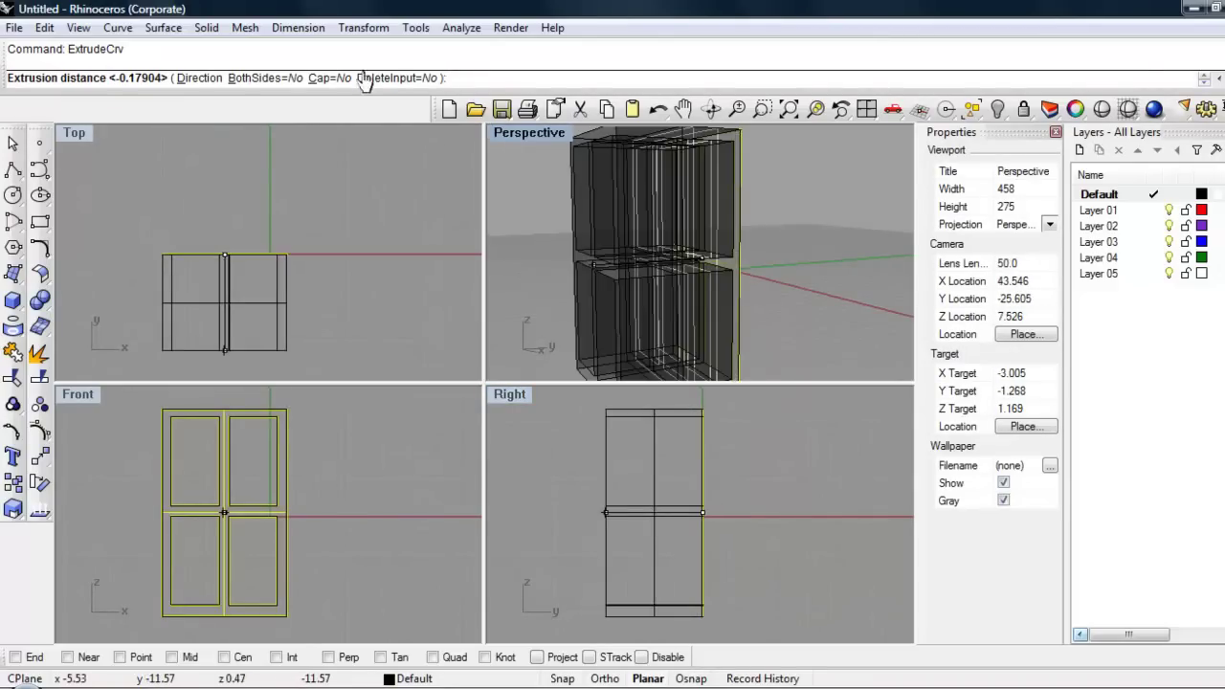
left_click(326, 78)
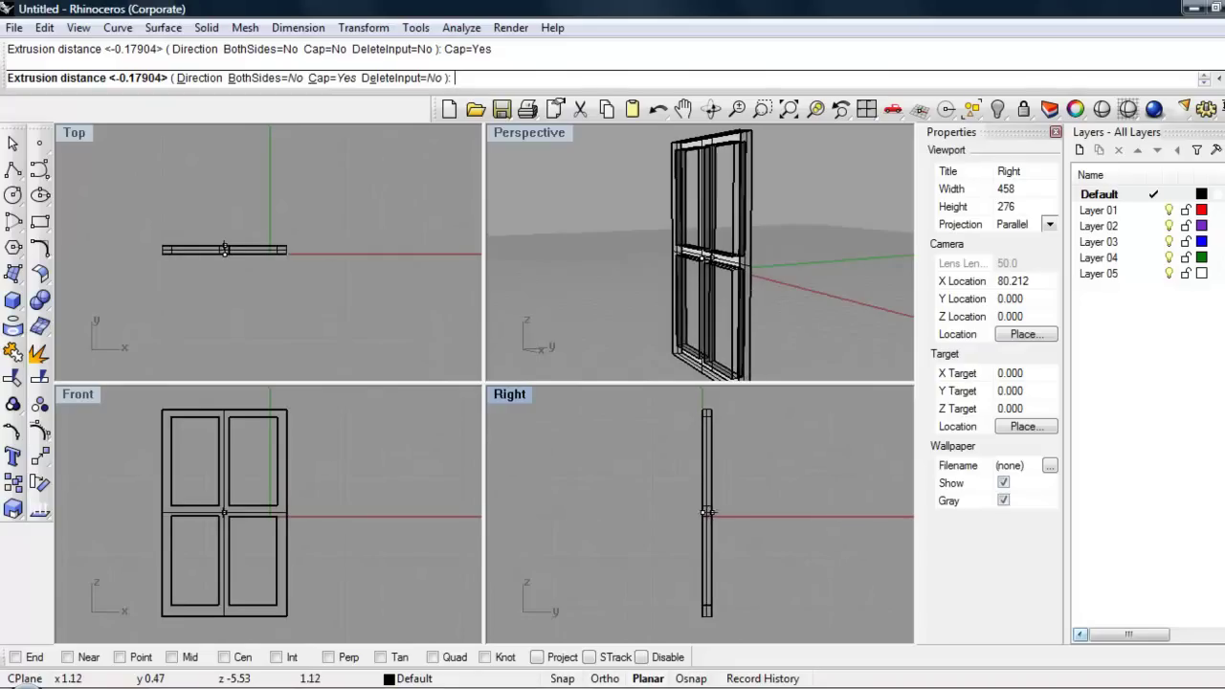
left_click(710, 518)
right_click_drag(766, 347, 687, 278)
key("Escape")
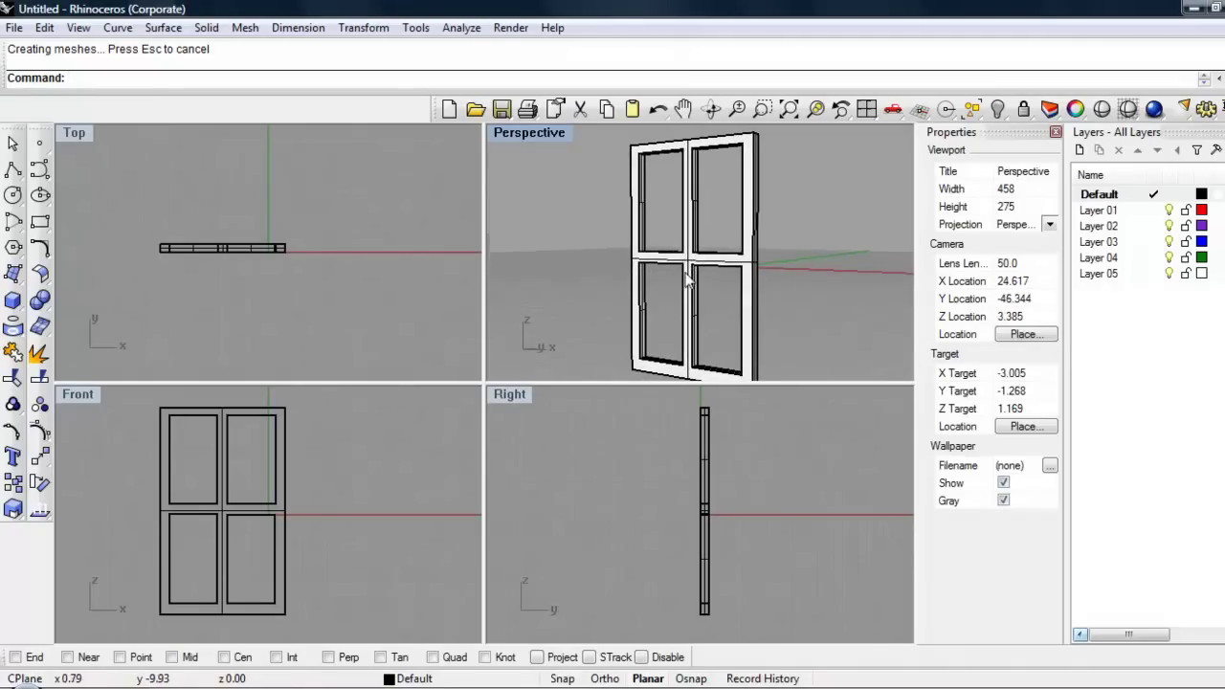
Maximize the Perspective view and orbit it to show the frame's thickness at an angle.
double_click(542, 137)
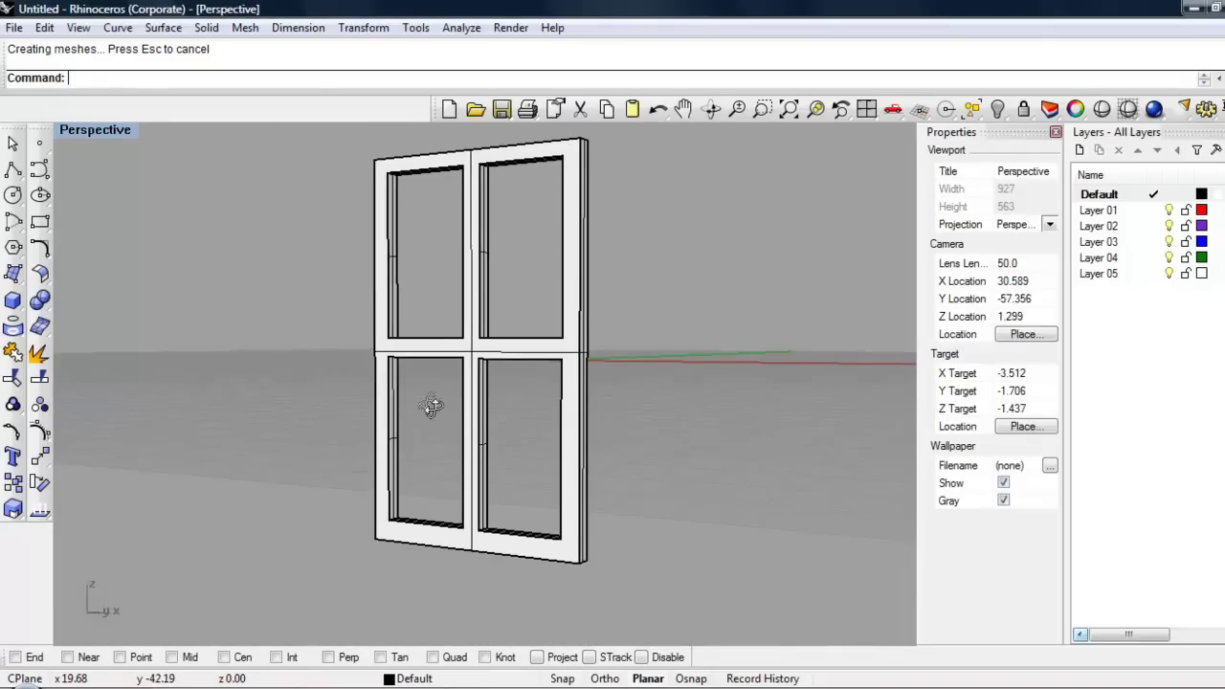
mouse_move(427, 408)
right_mouse_down()
mouse_move(623, 397)
mouse_move(405, 429)
mouse_move(400, 403)
mouse_move(383, 405)
right_mouse_up()
right_click_drag(609, 380, 660, 401)
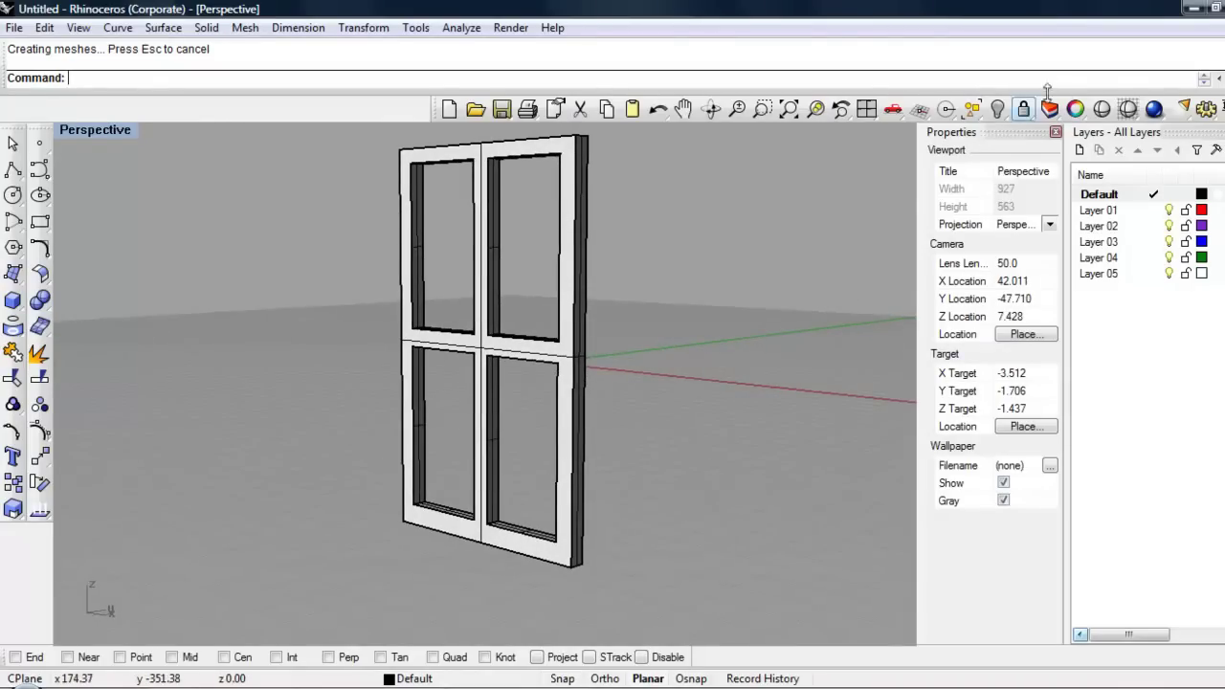
left_click(1157, 108)
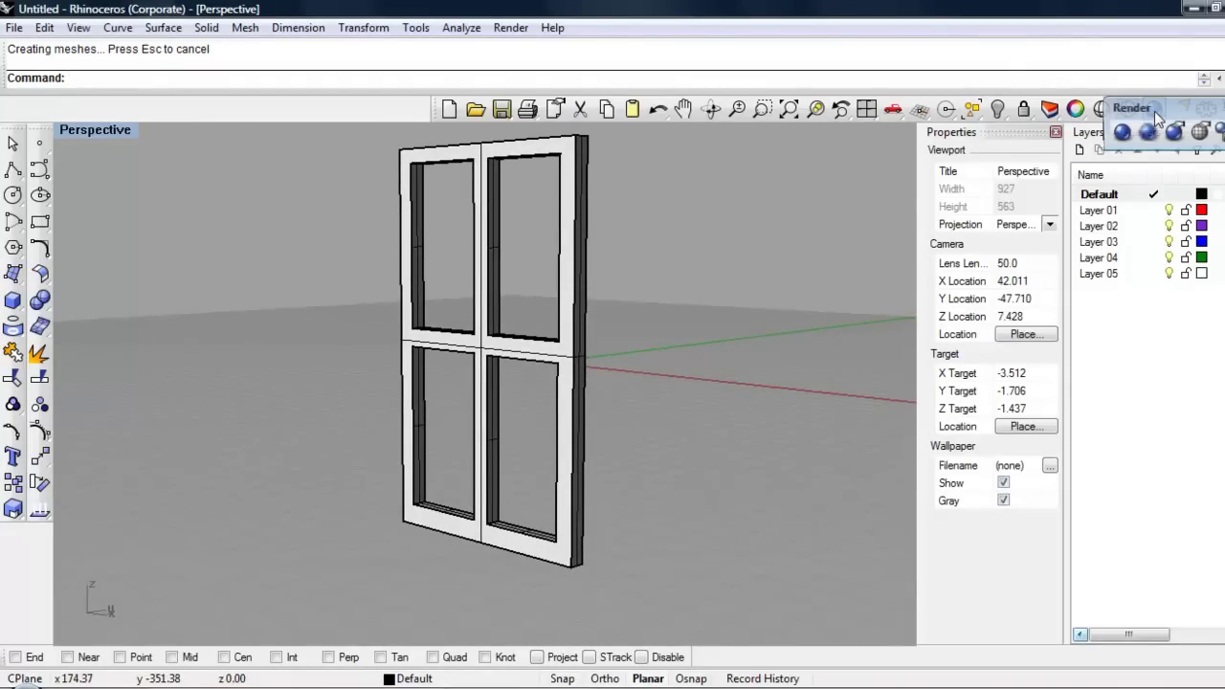
left_click(1123, 132)
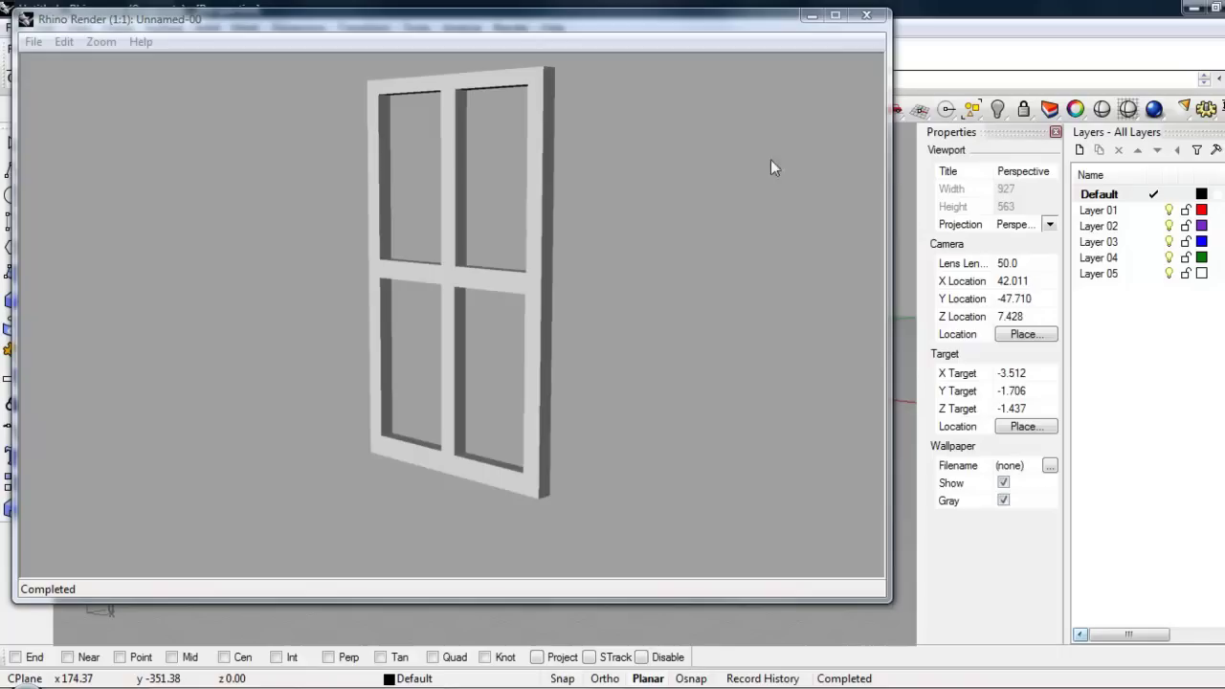
left_click(866, 19)
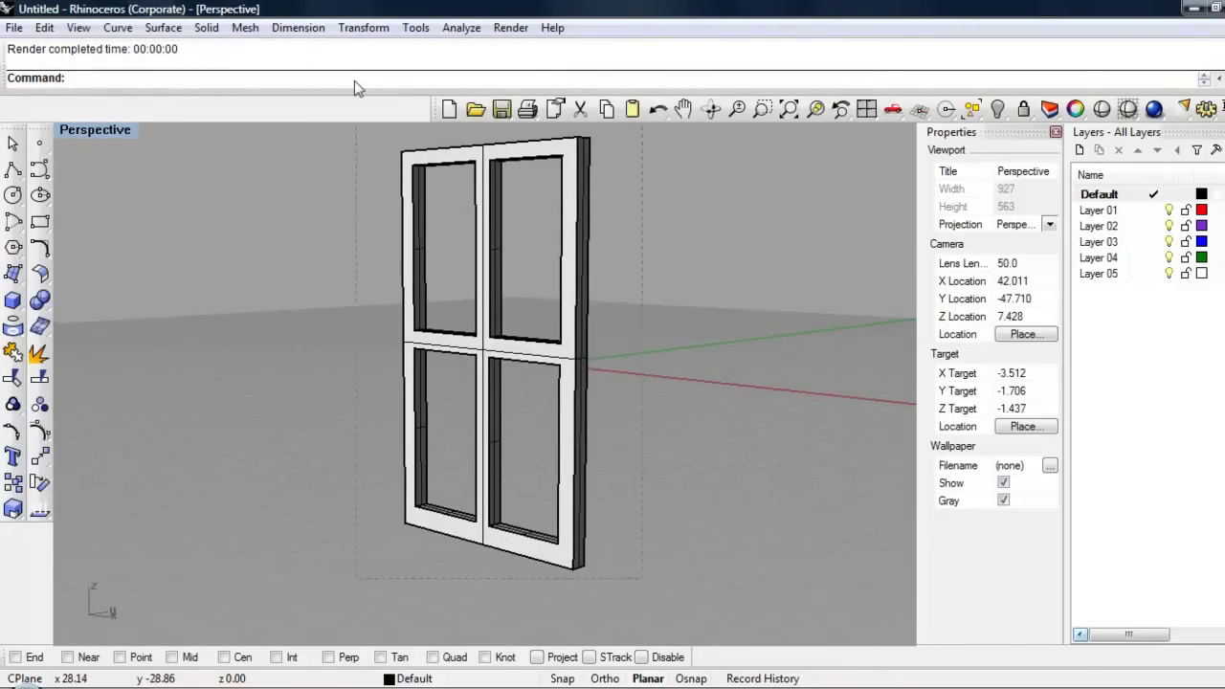
Select every object in the model and assign it a Basic material in Material properties.
key("ctrl+a")
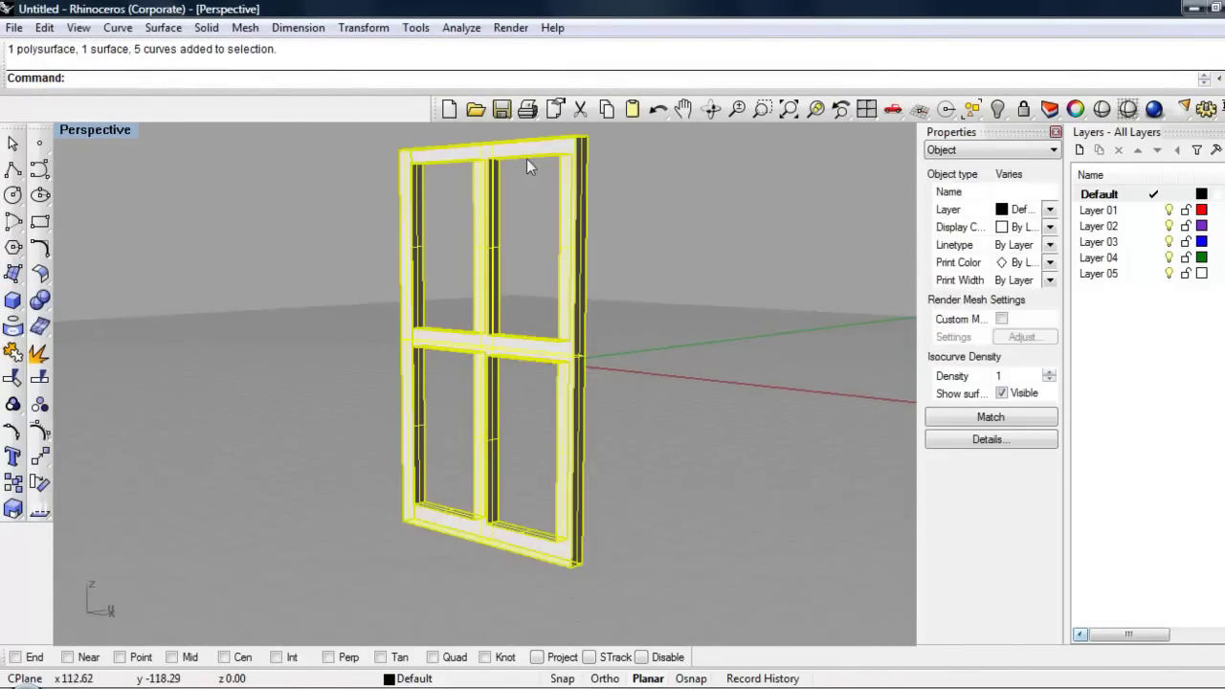
left_click(1047, 152)
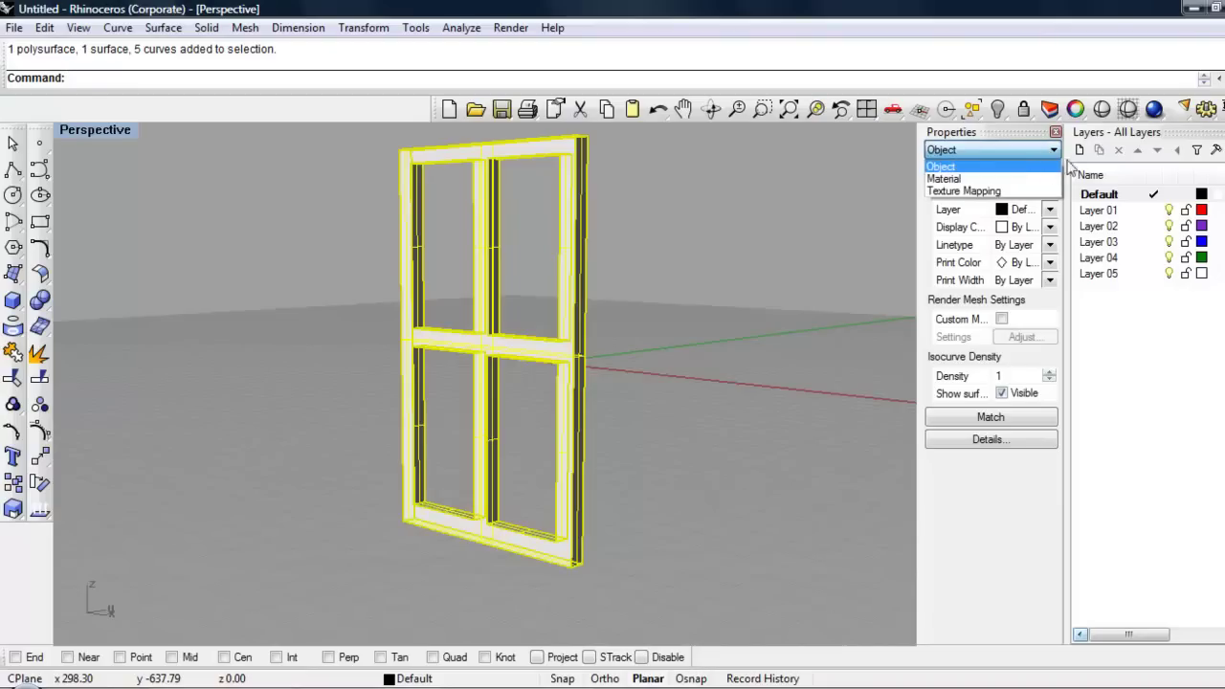
left_click(1032, 180)
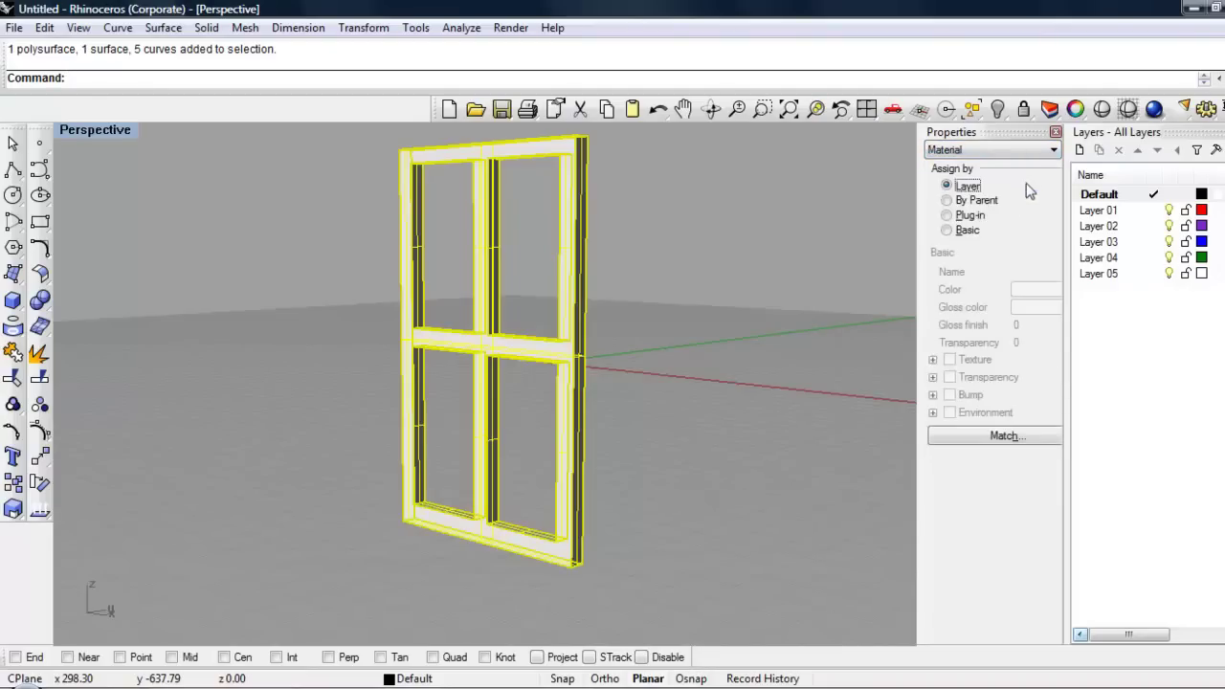
left_click(949, 231)
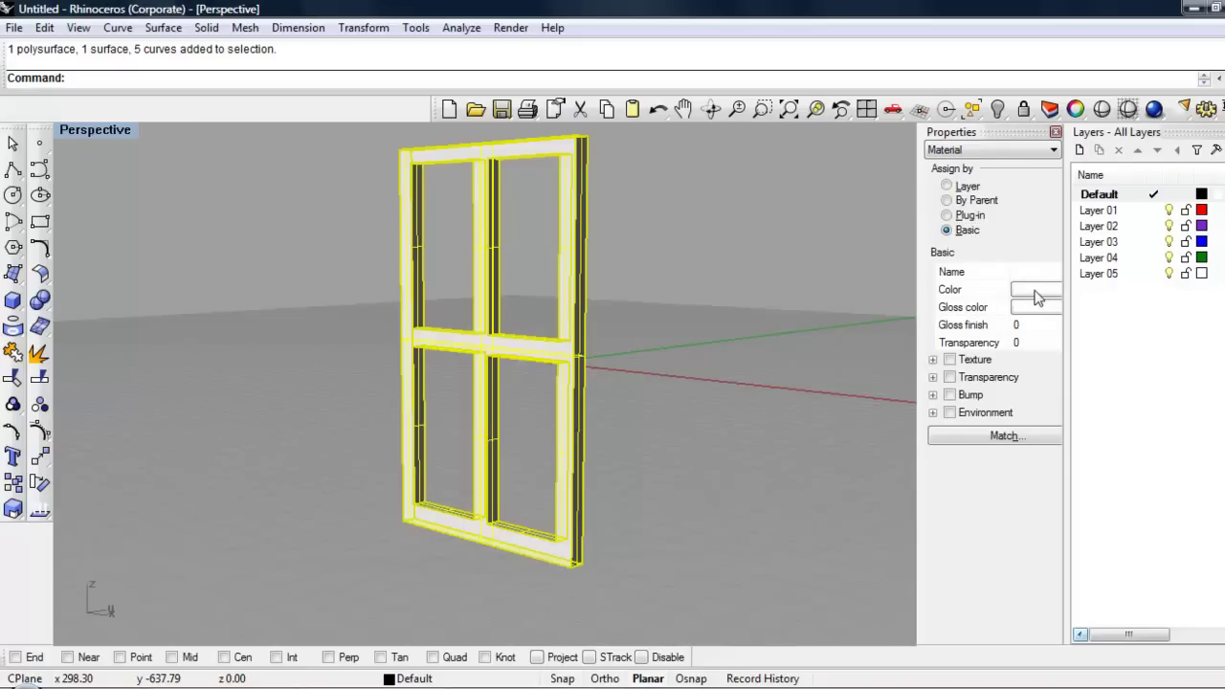
Colour the material dark reddish-brown, enter a gloss finish value, and deselect the frame.
left_click(1037, 290)
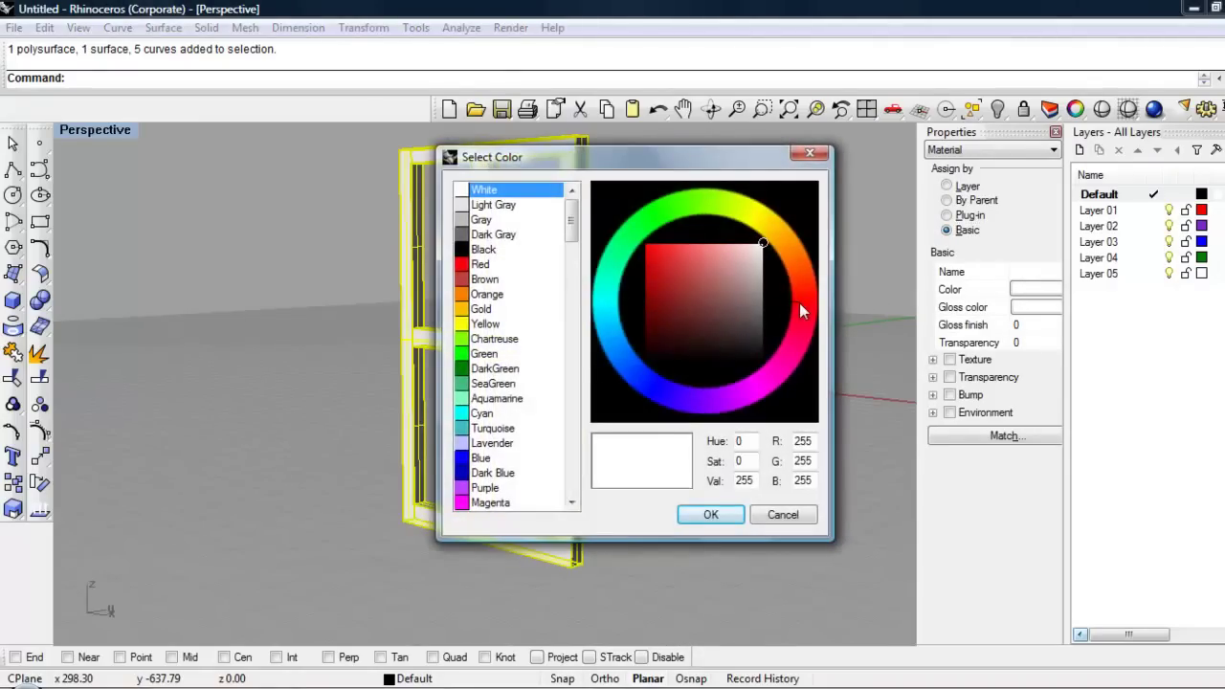
left_click_drag(799, 303, 810, 278)
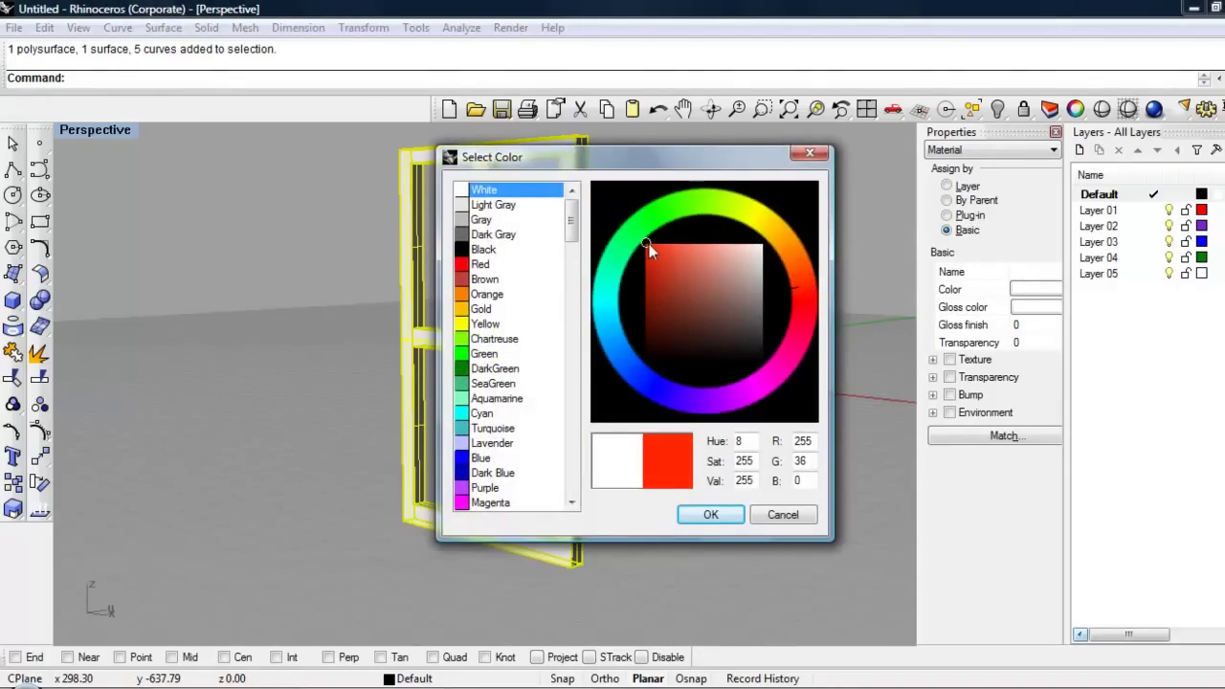
left_click_drag(649, 247, 646, 316)
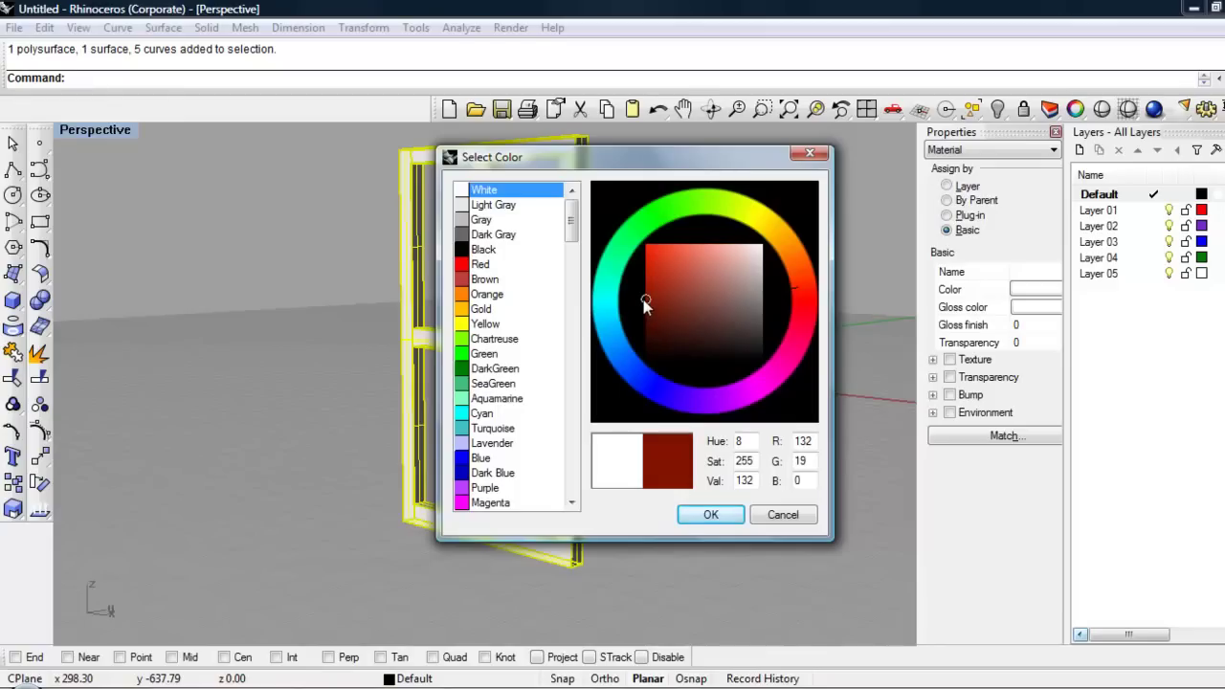
left_click(713, 515)
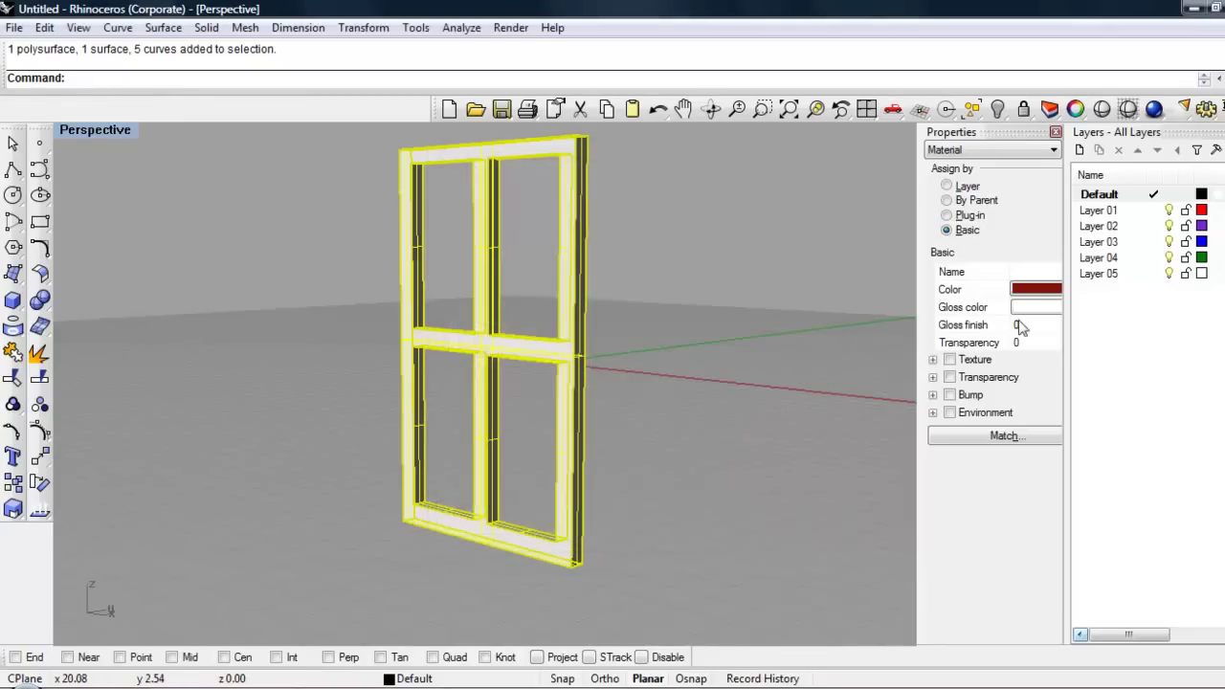
left_click(1021, 326)
left_click(841, 346)
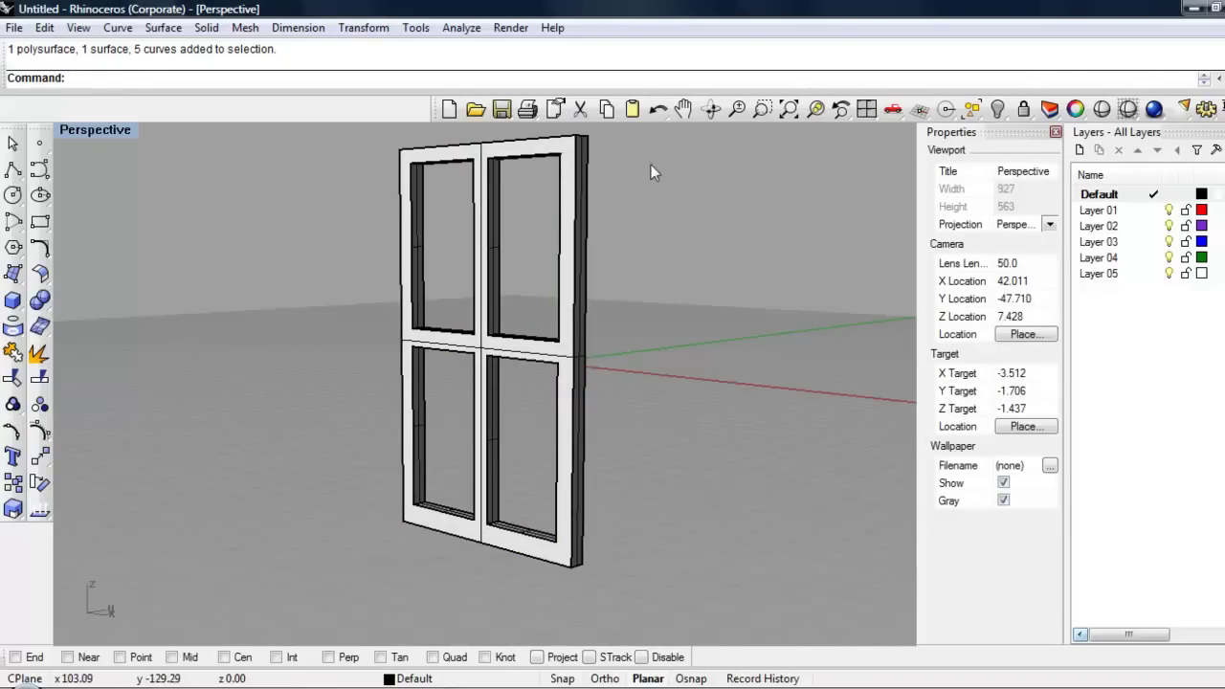
left_click(1129, 109)
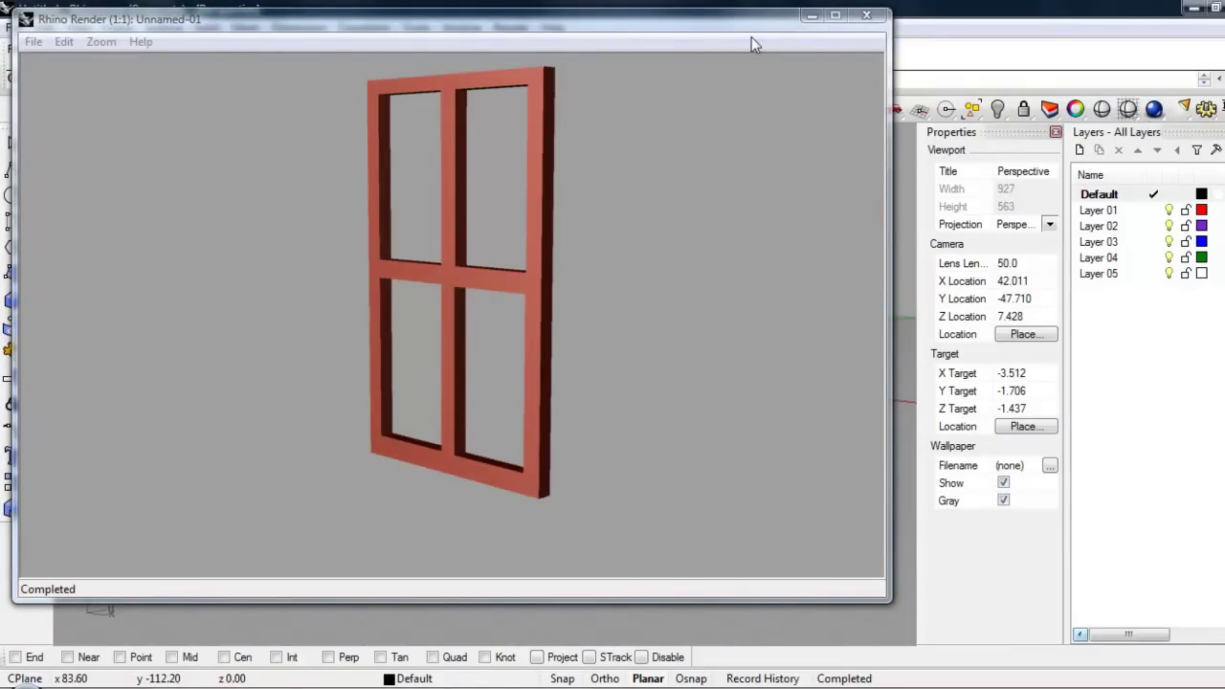
left_click(867, 16)
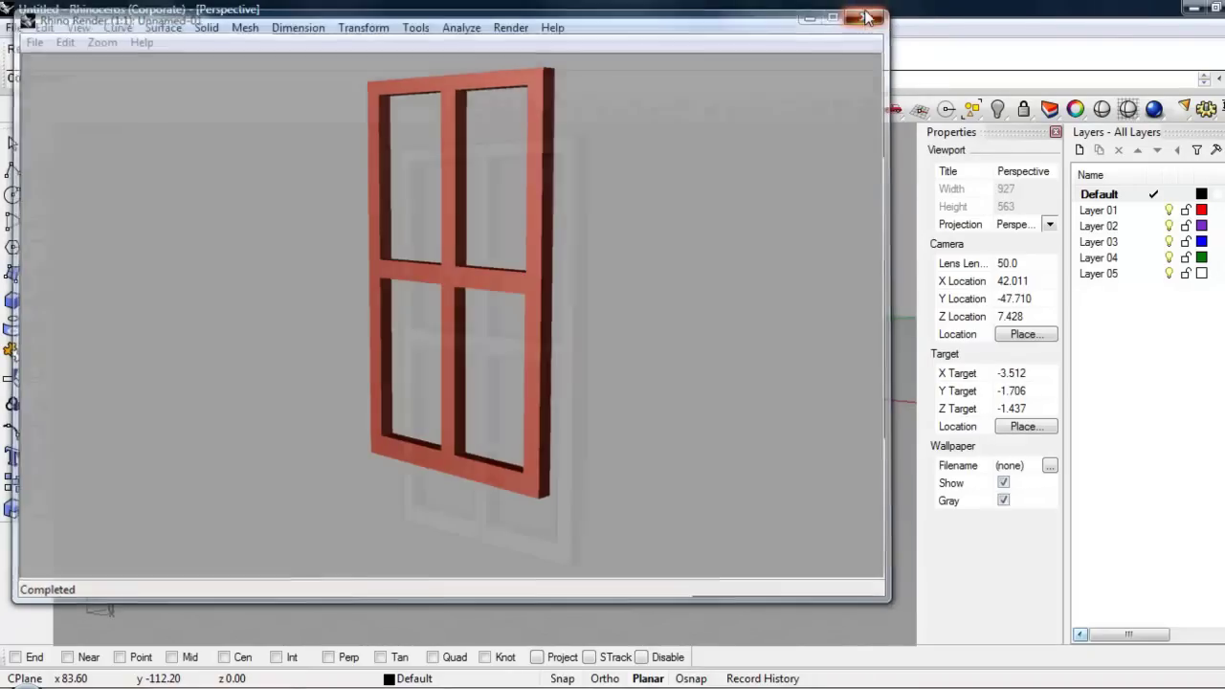